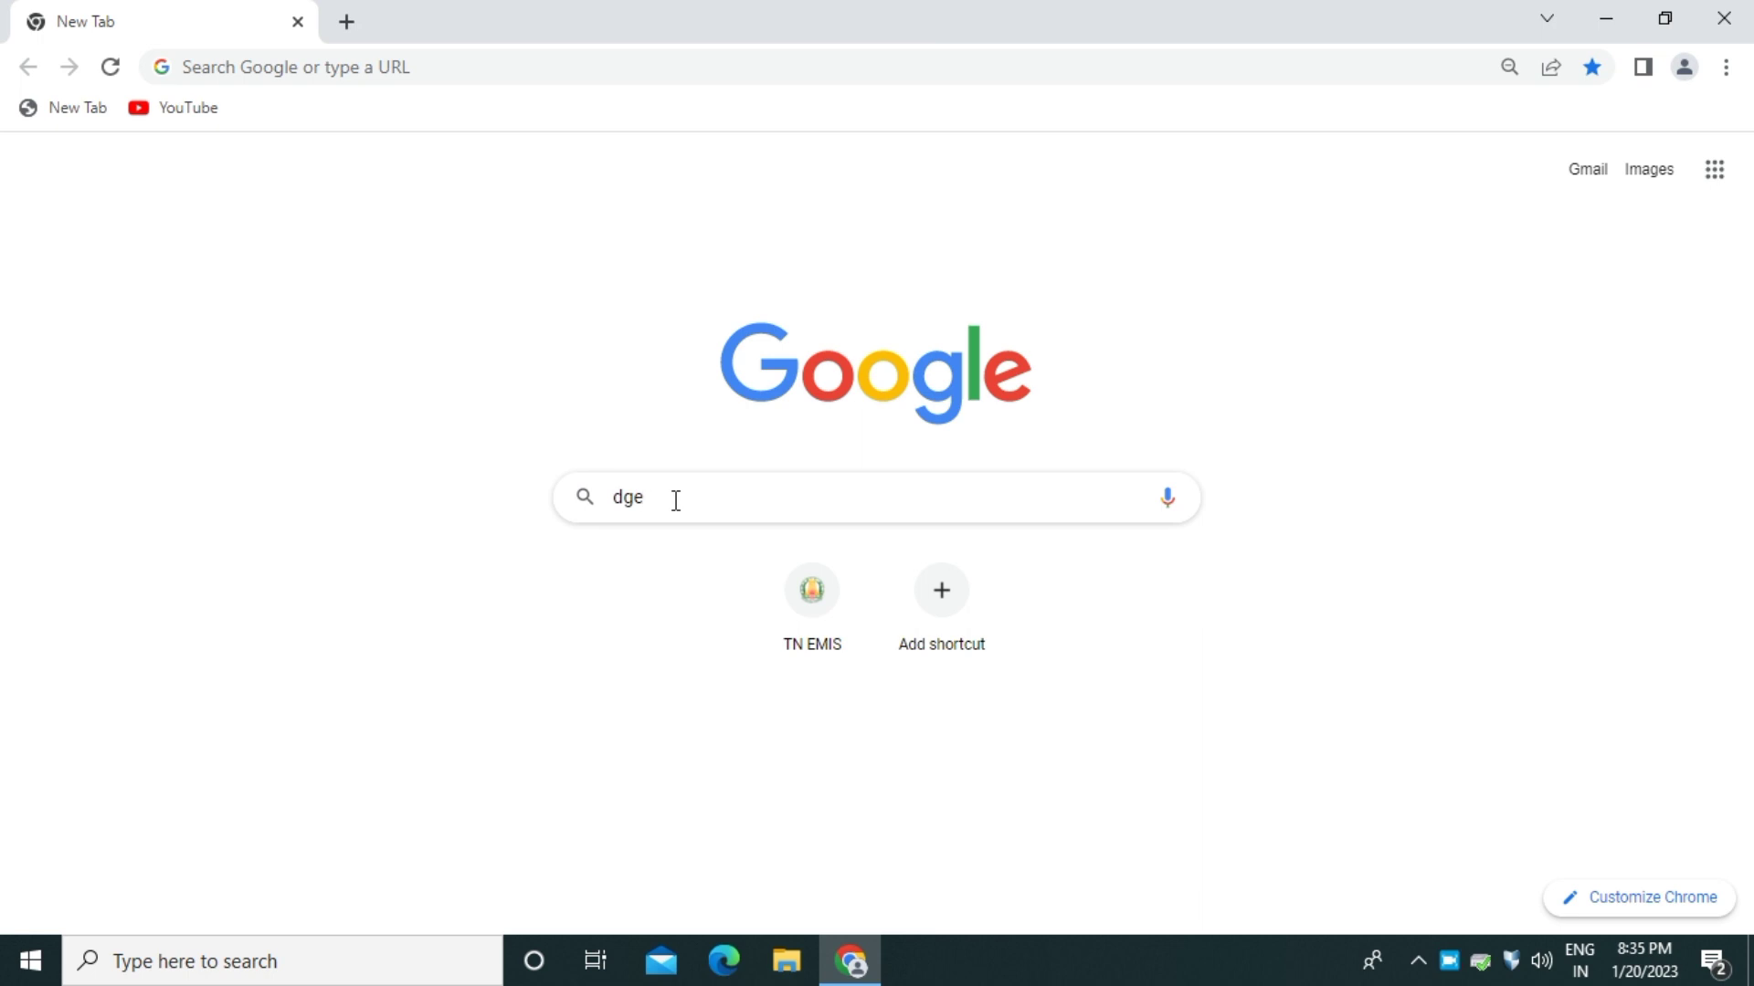
- Search Google for "dge", go to the Directorate of Government Examinations site and open its Online Portal for School and Educational Offices
{"action": "key", "text": "Return"}
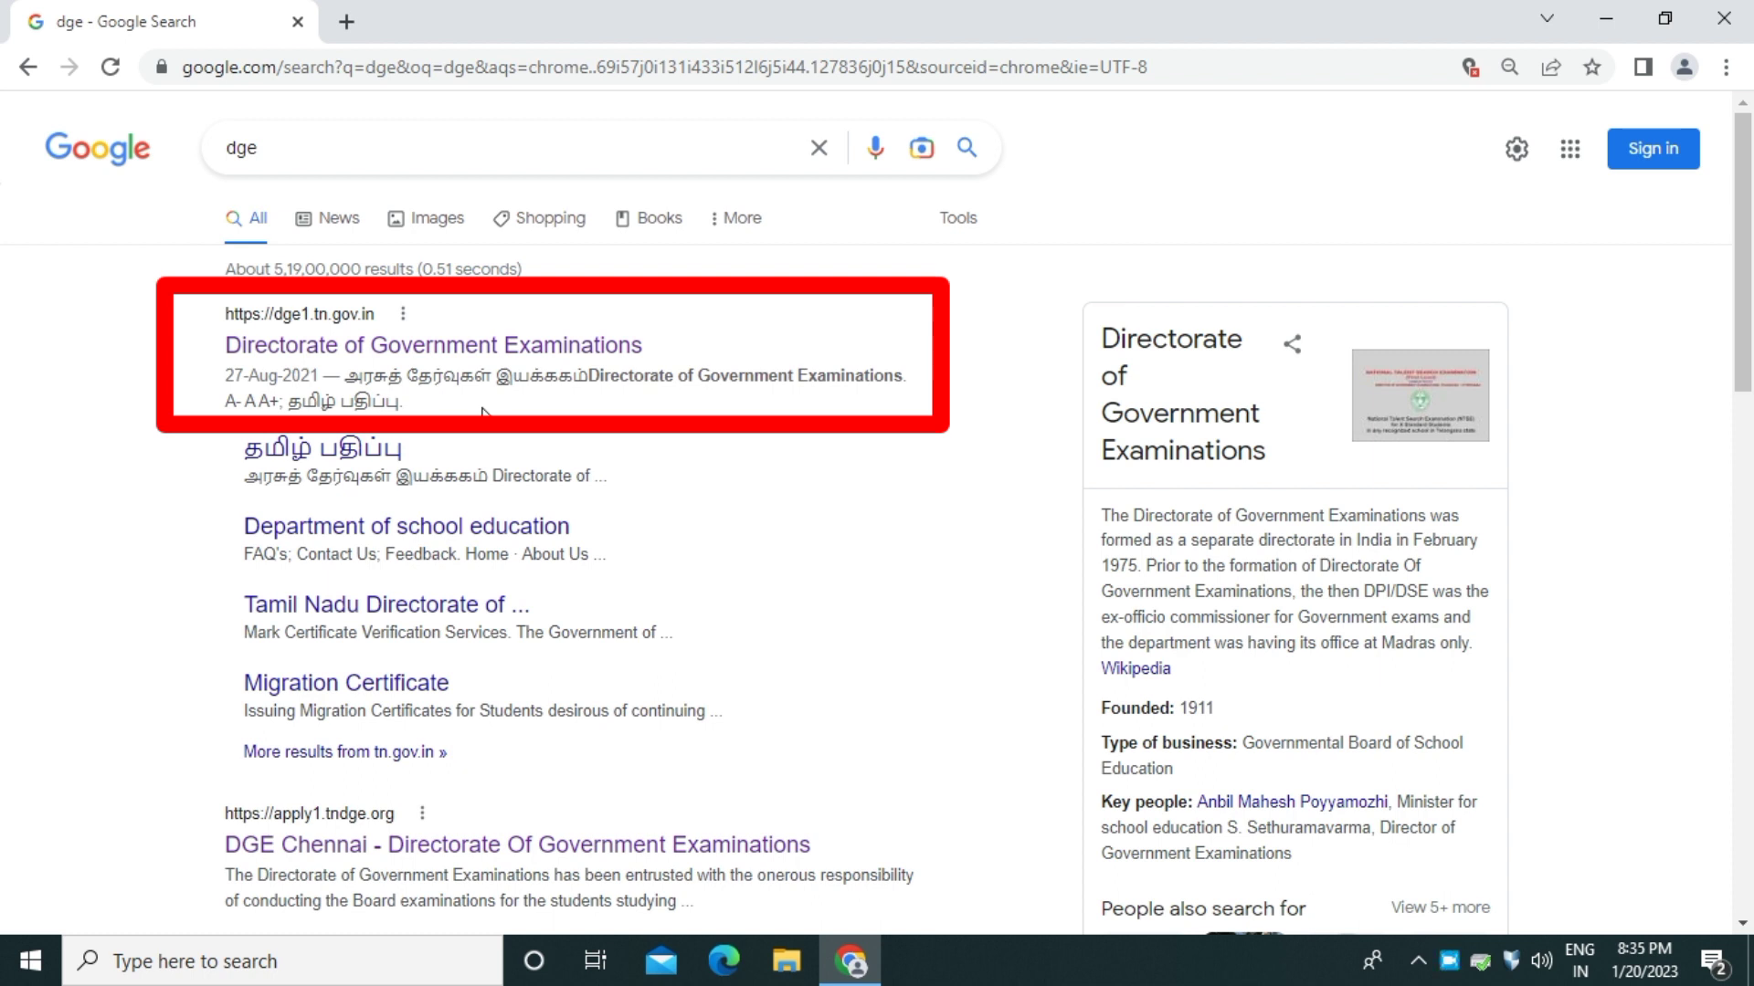
{"action": "left_click", "coordinate": [473, 363]}
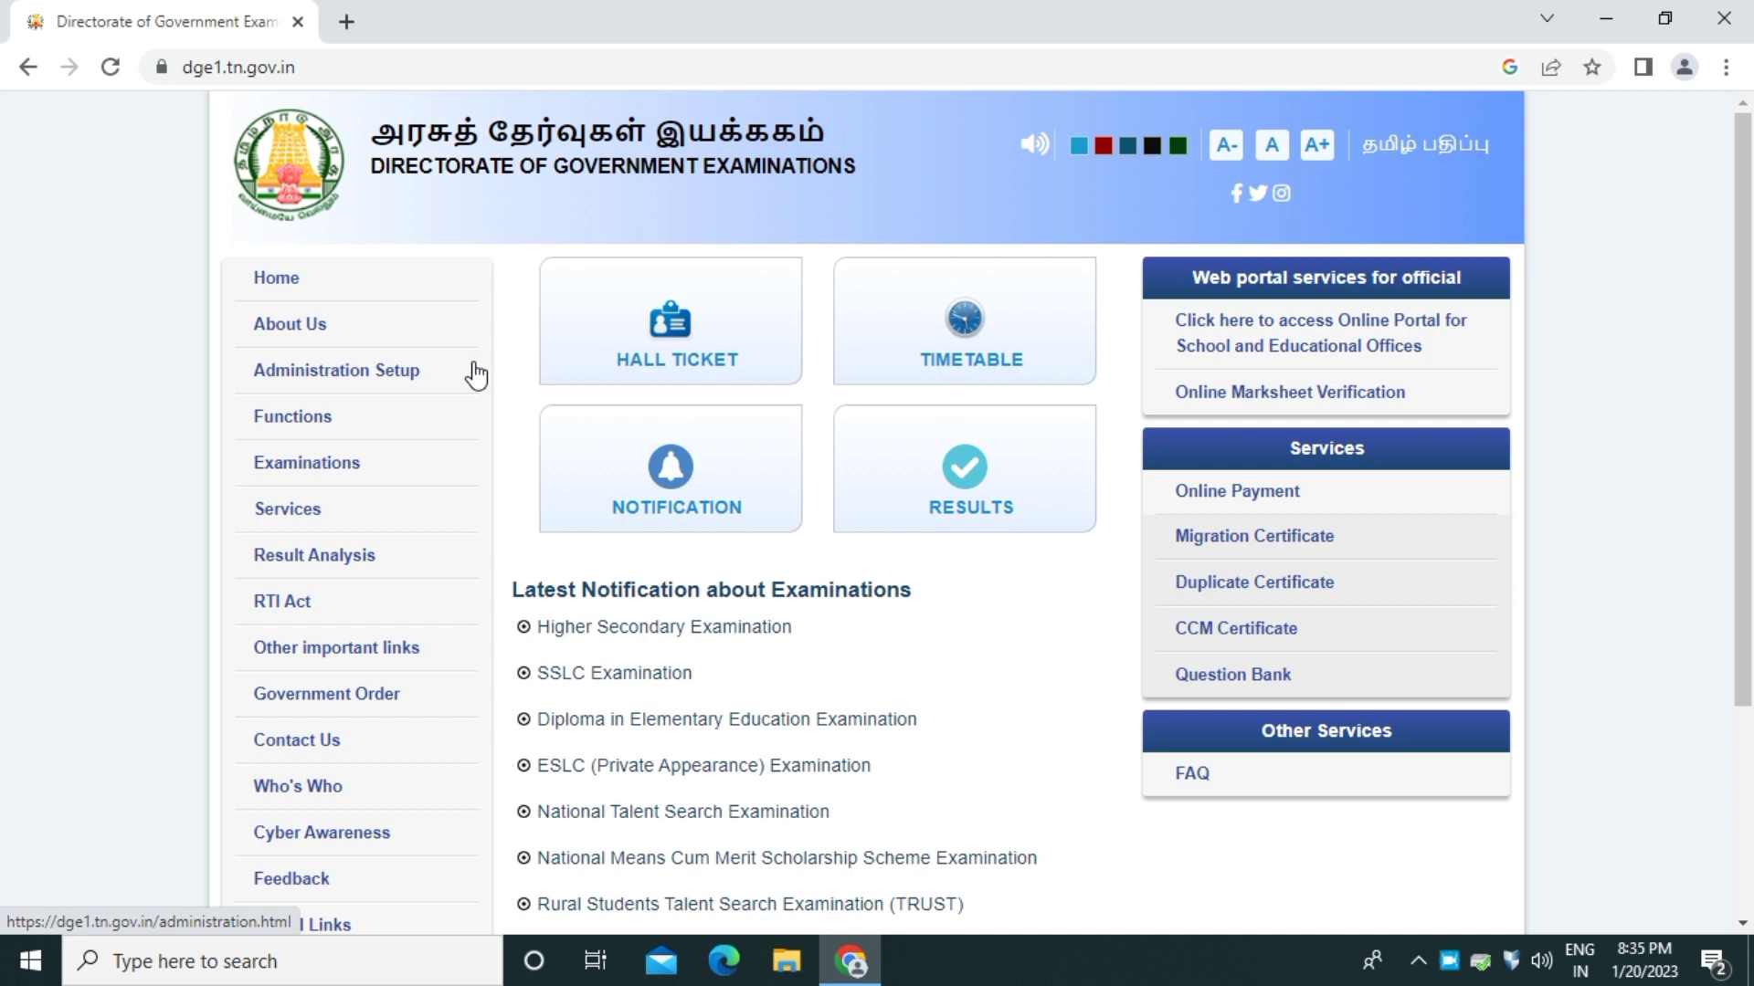
{"action": "left_click", "coordinate": [1316, 342]}
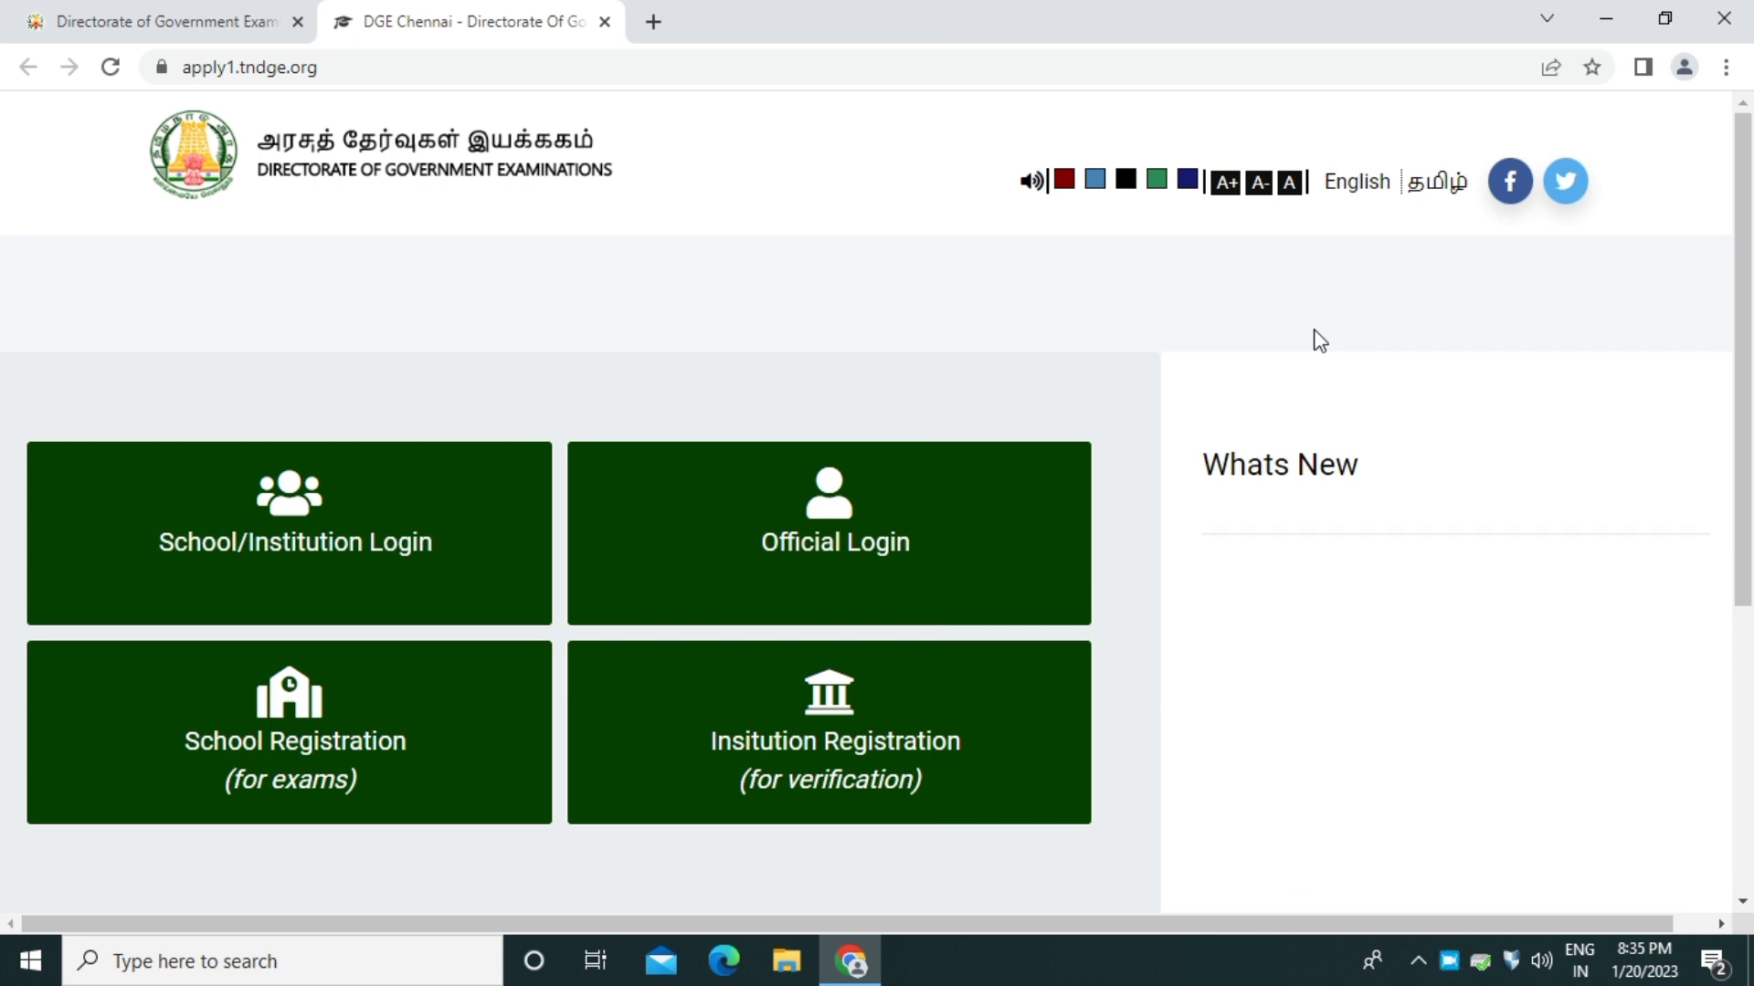
- Open the School/Institution Login and sign in with the prefilled credentials after answering the captcha sum
{"action": "left_click_drag", "start_coordinate": [1312, 337], "coordinate": [338, 525]}
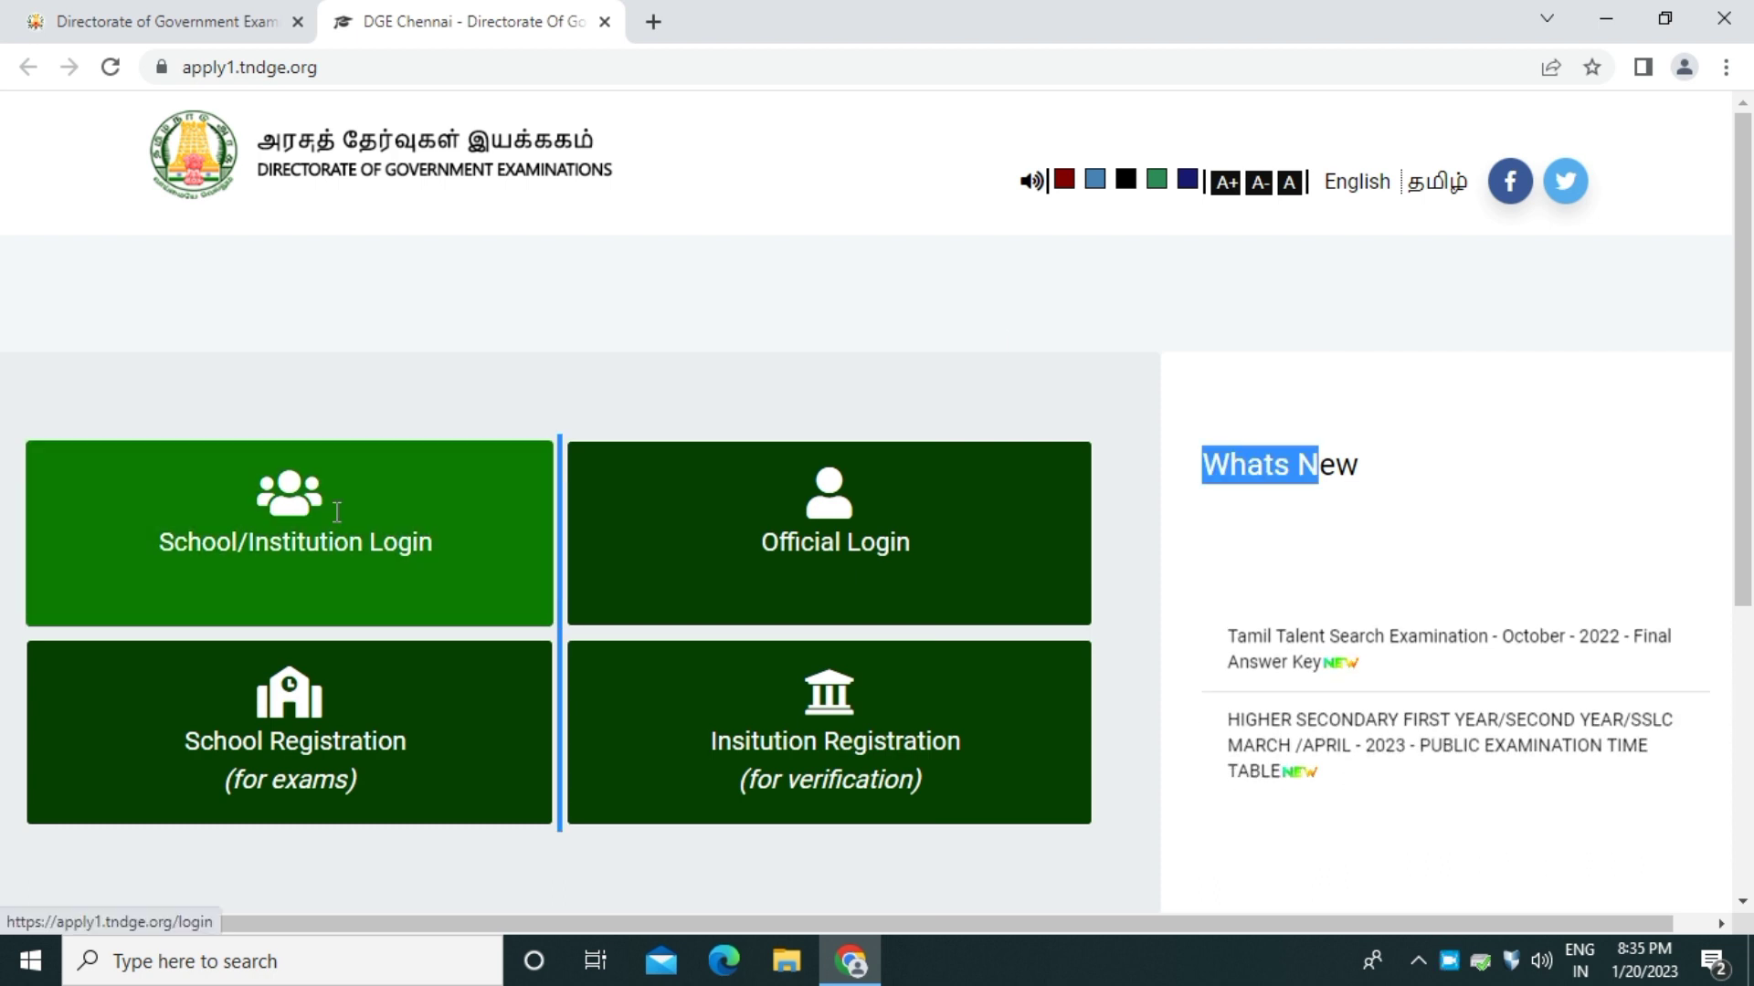
{"action": "left_click", "coordinate": [338, 525]}
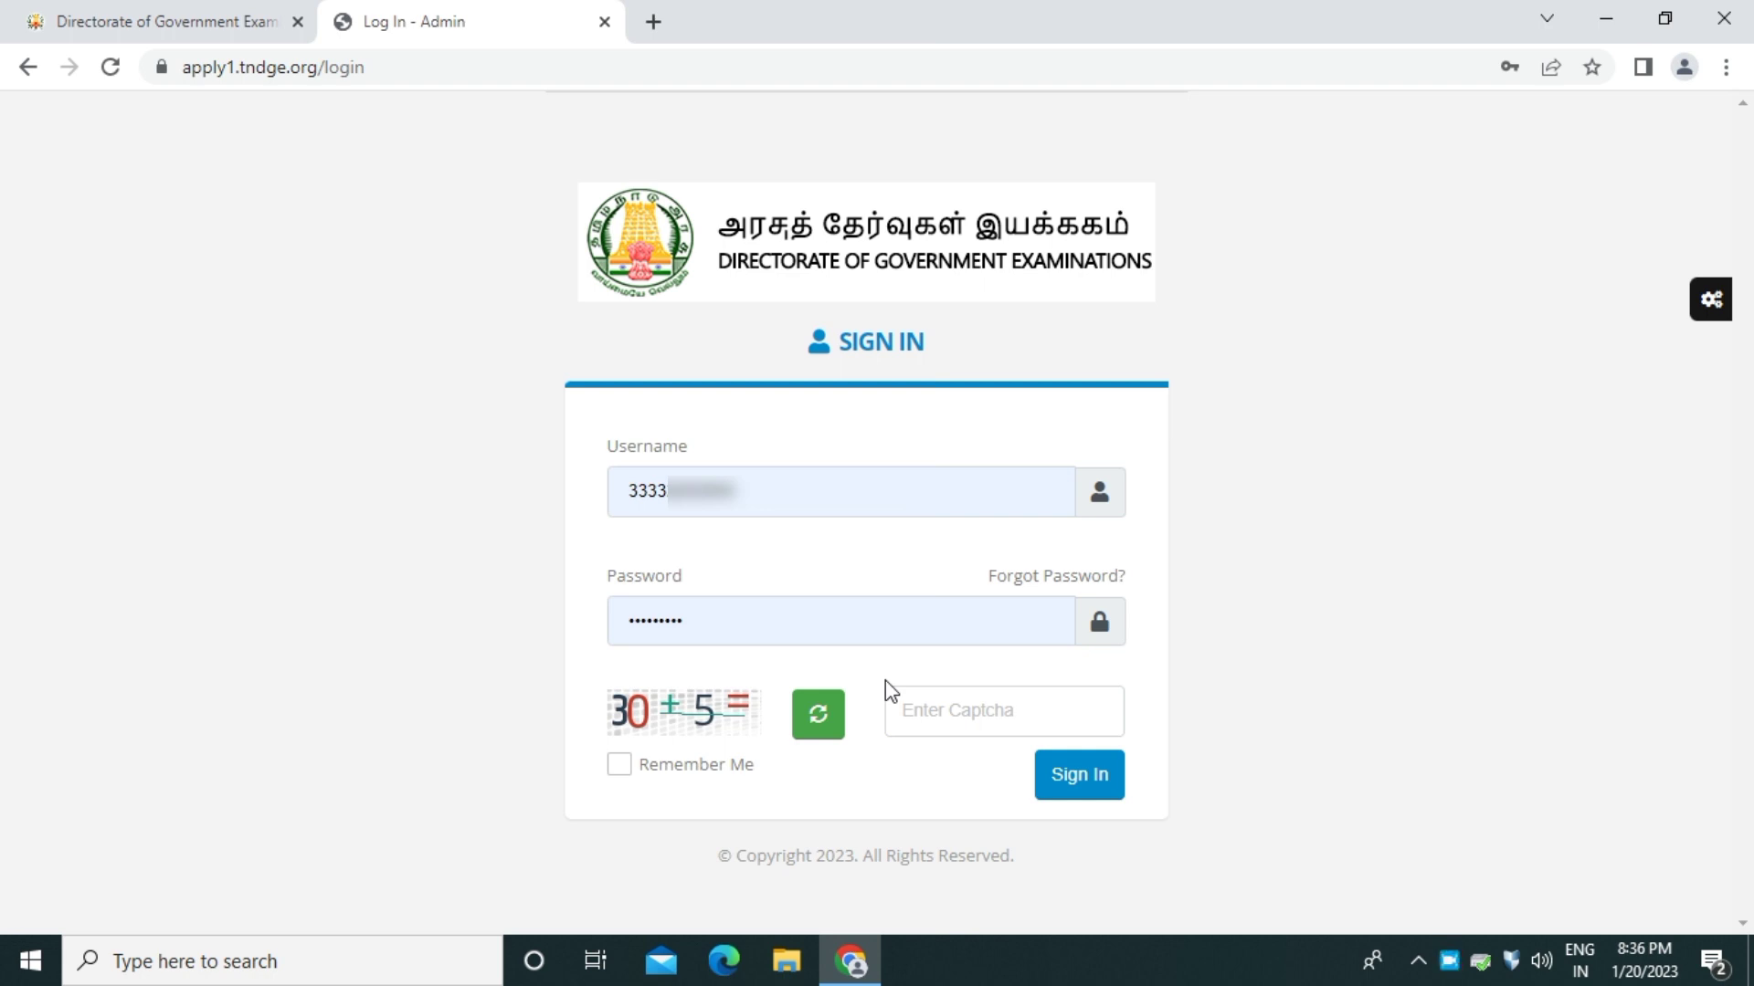
{"action": "left_click", "coordinate": [918, 721]}
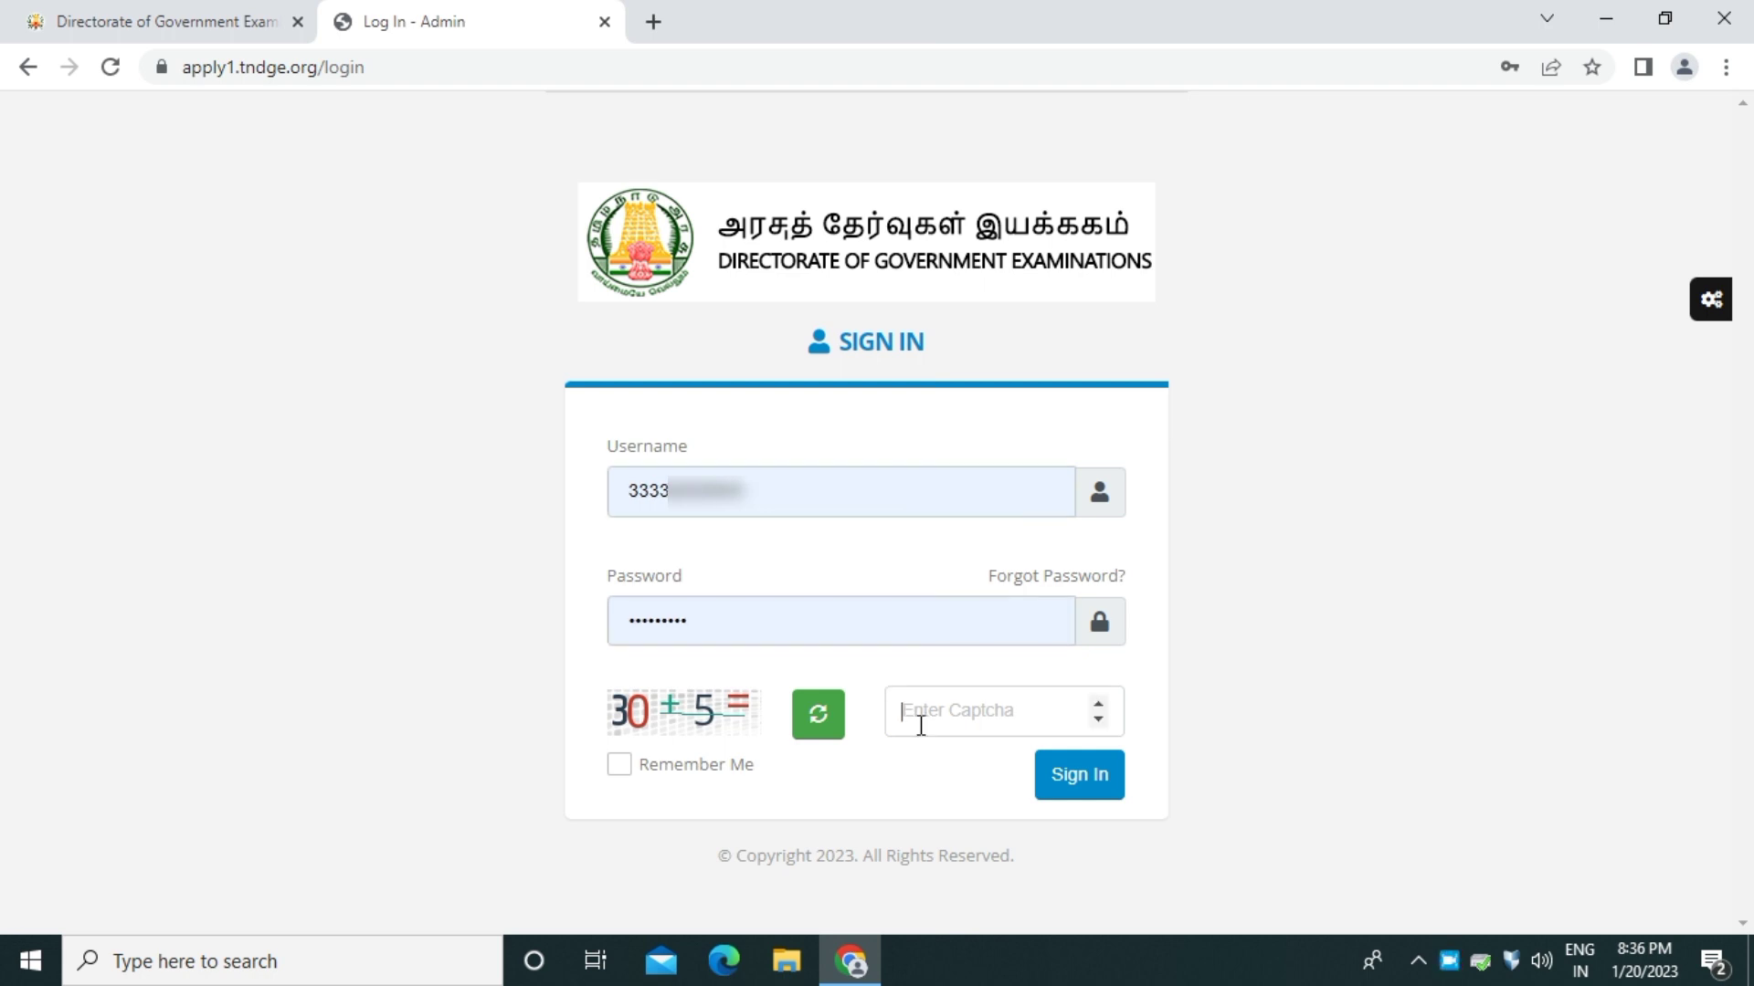
{"action": "type", "text": "35"}
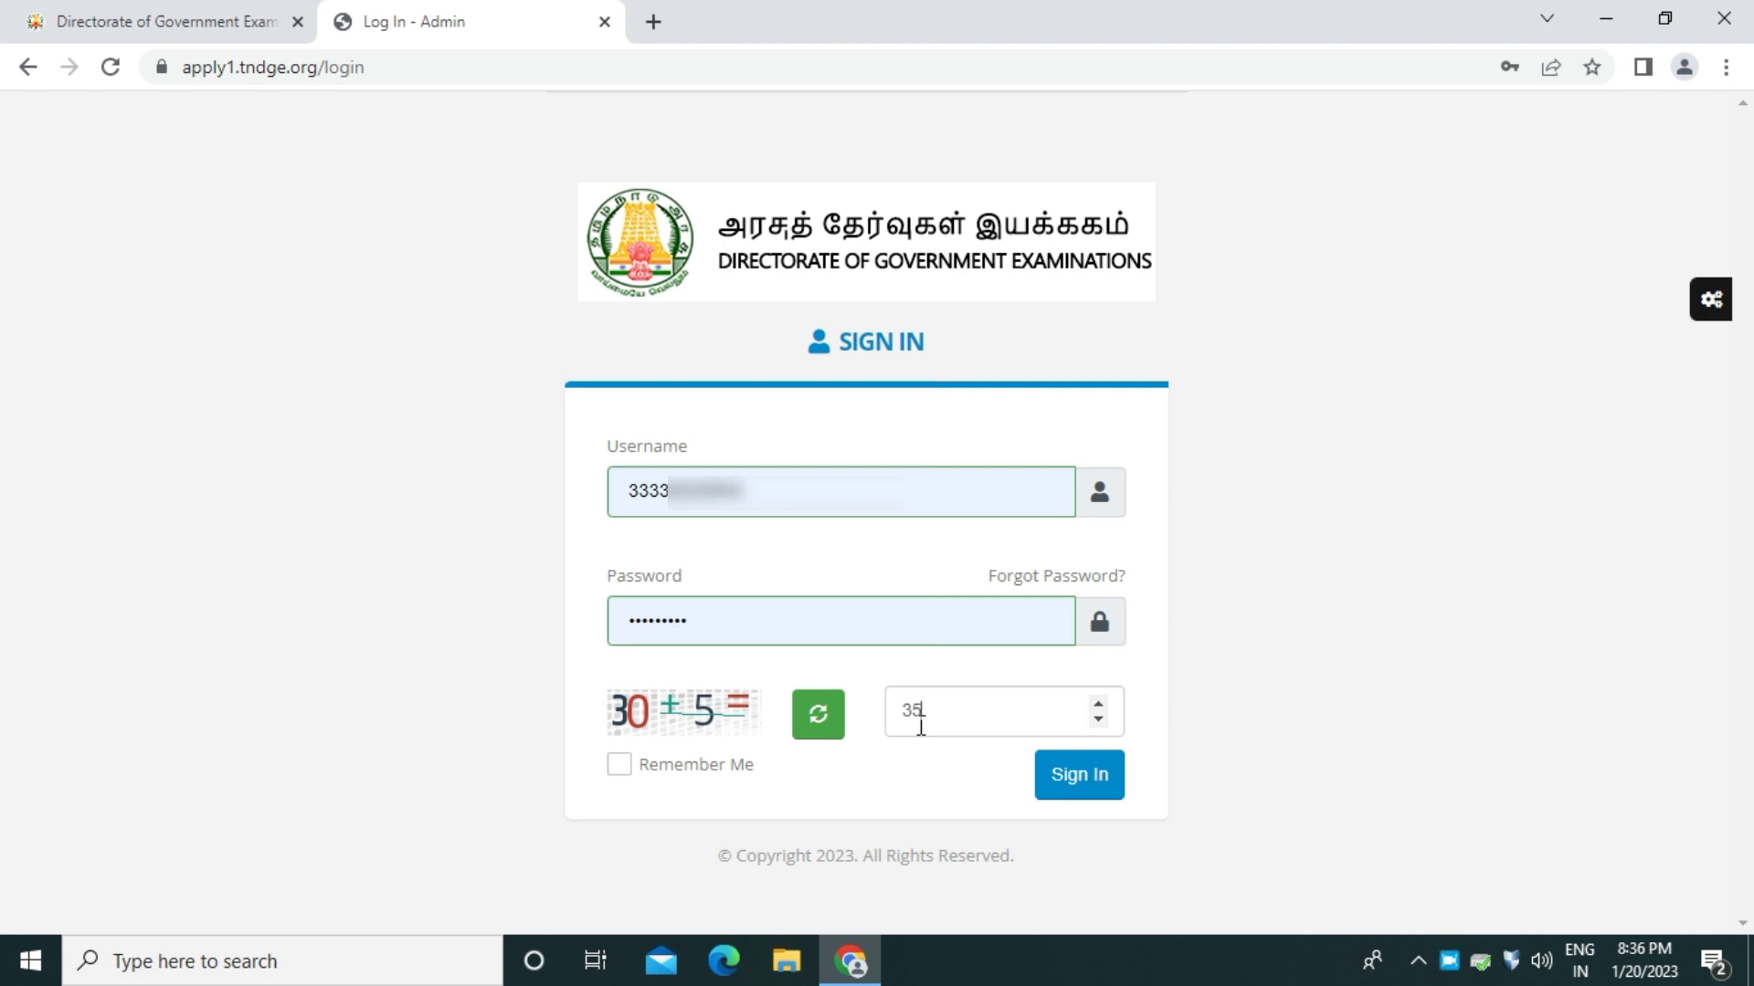
{"action": "left_click", "coordinate": [1065, 774]}
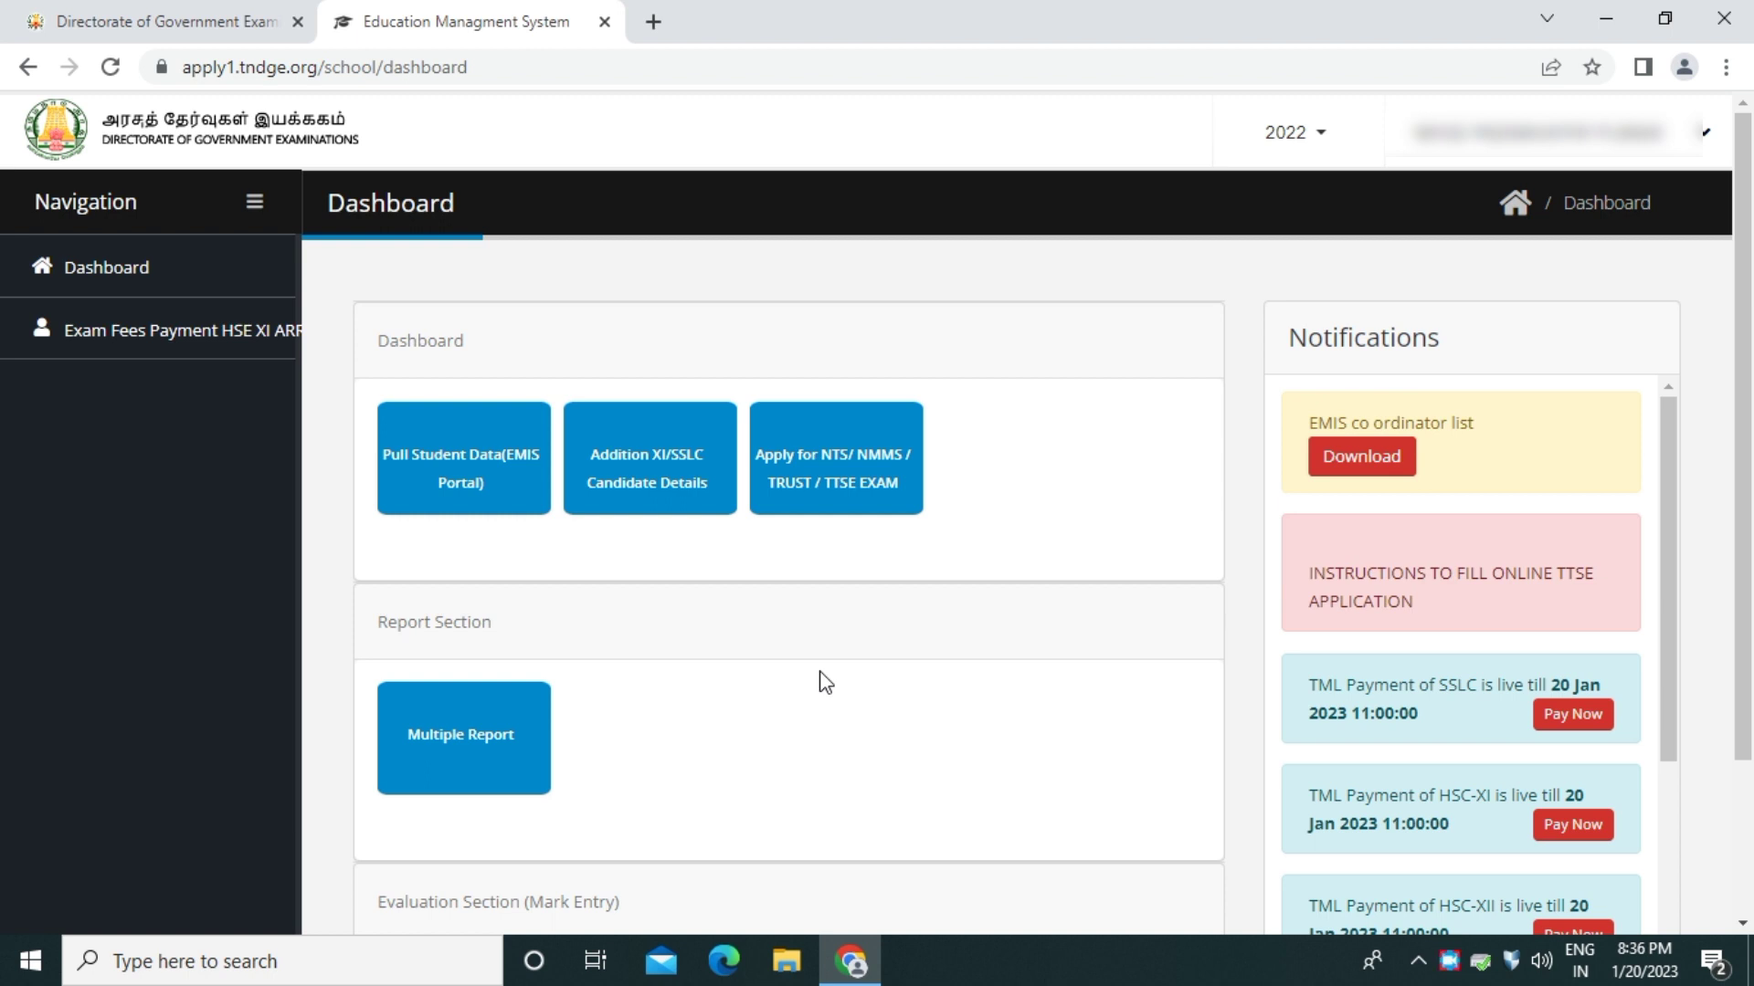
- Open Multiple Report and set the report group to NMMS EXAM, the report to Candidate Detail Report and the report type to Pdf
{"action": "left_click", "coordinate": [460, 772]}
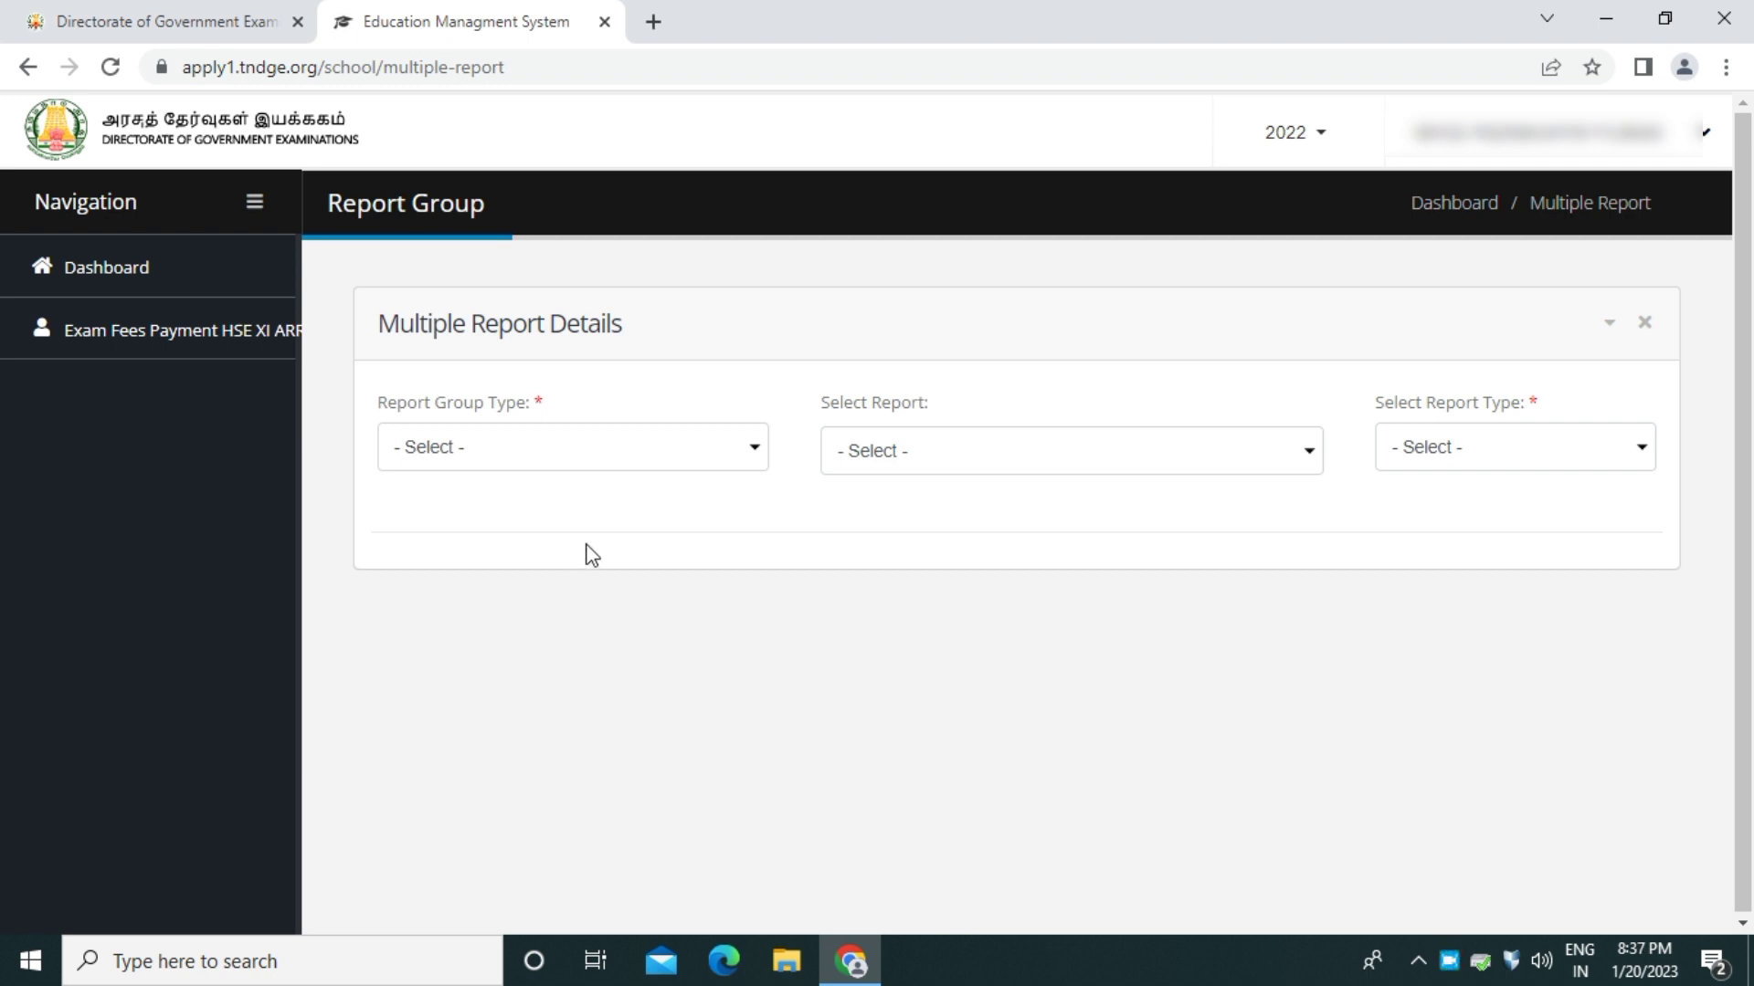
{"action": "left_click", "coordinate": [749, 449]}
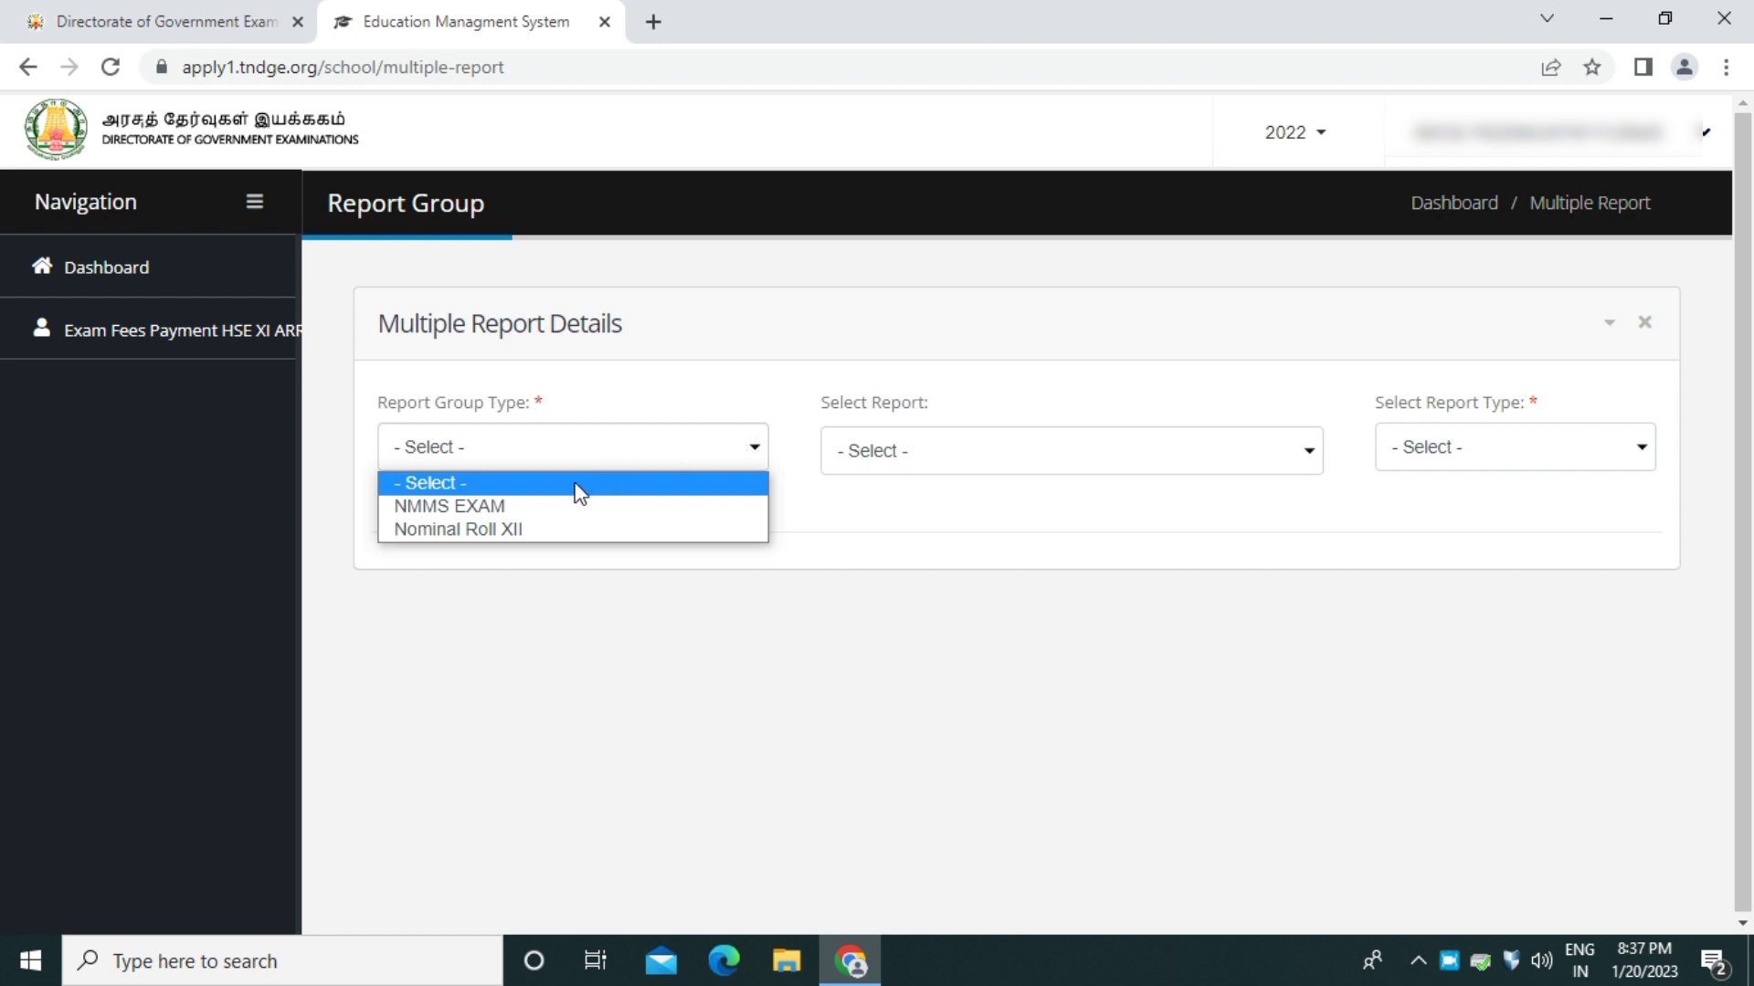
{"action": "left_click", "coordinate": [510, 502]}
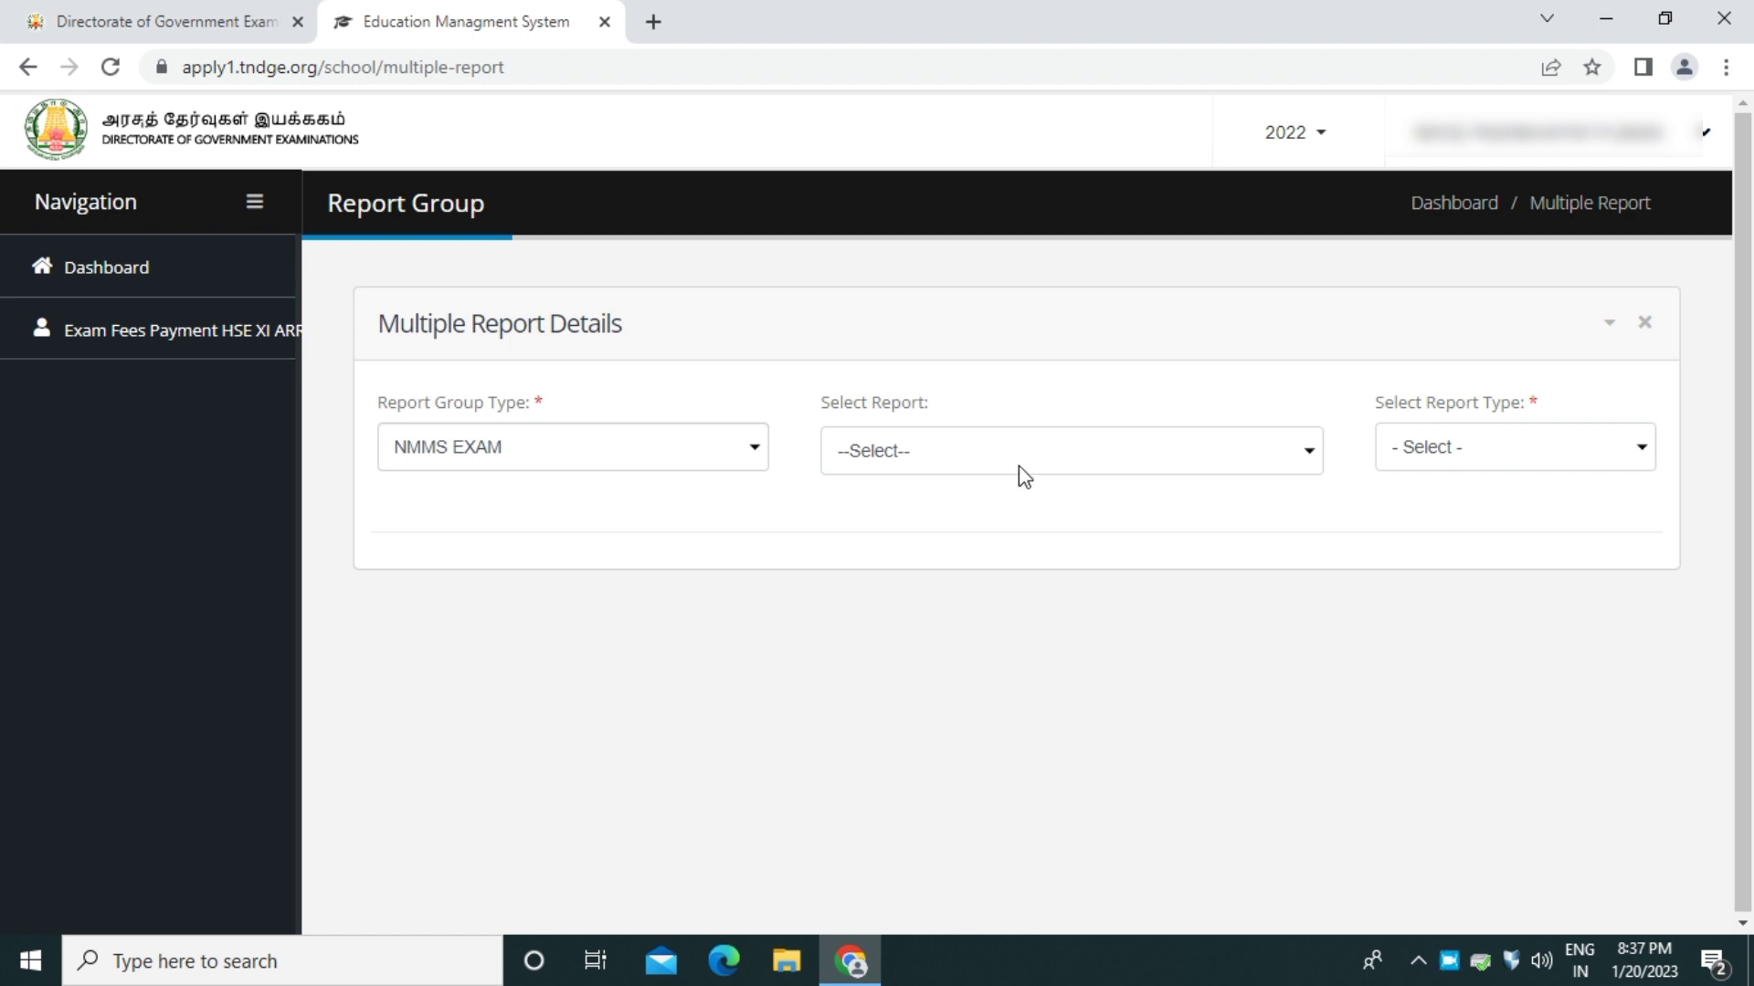
{"action": "left_click", "coordinate": [1018, 466]}
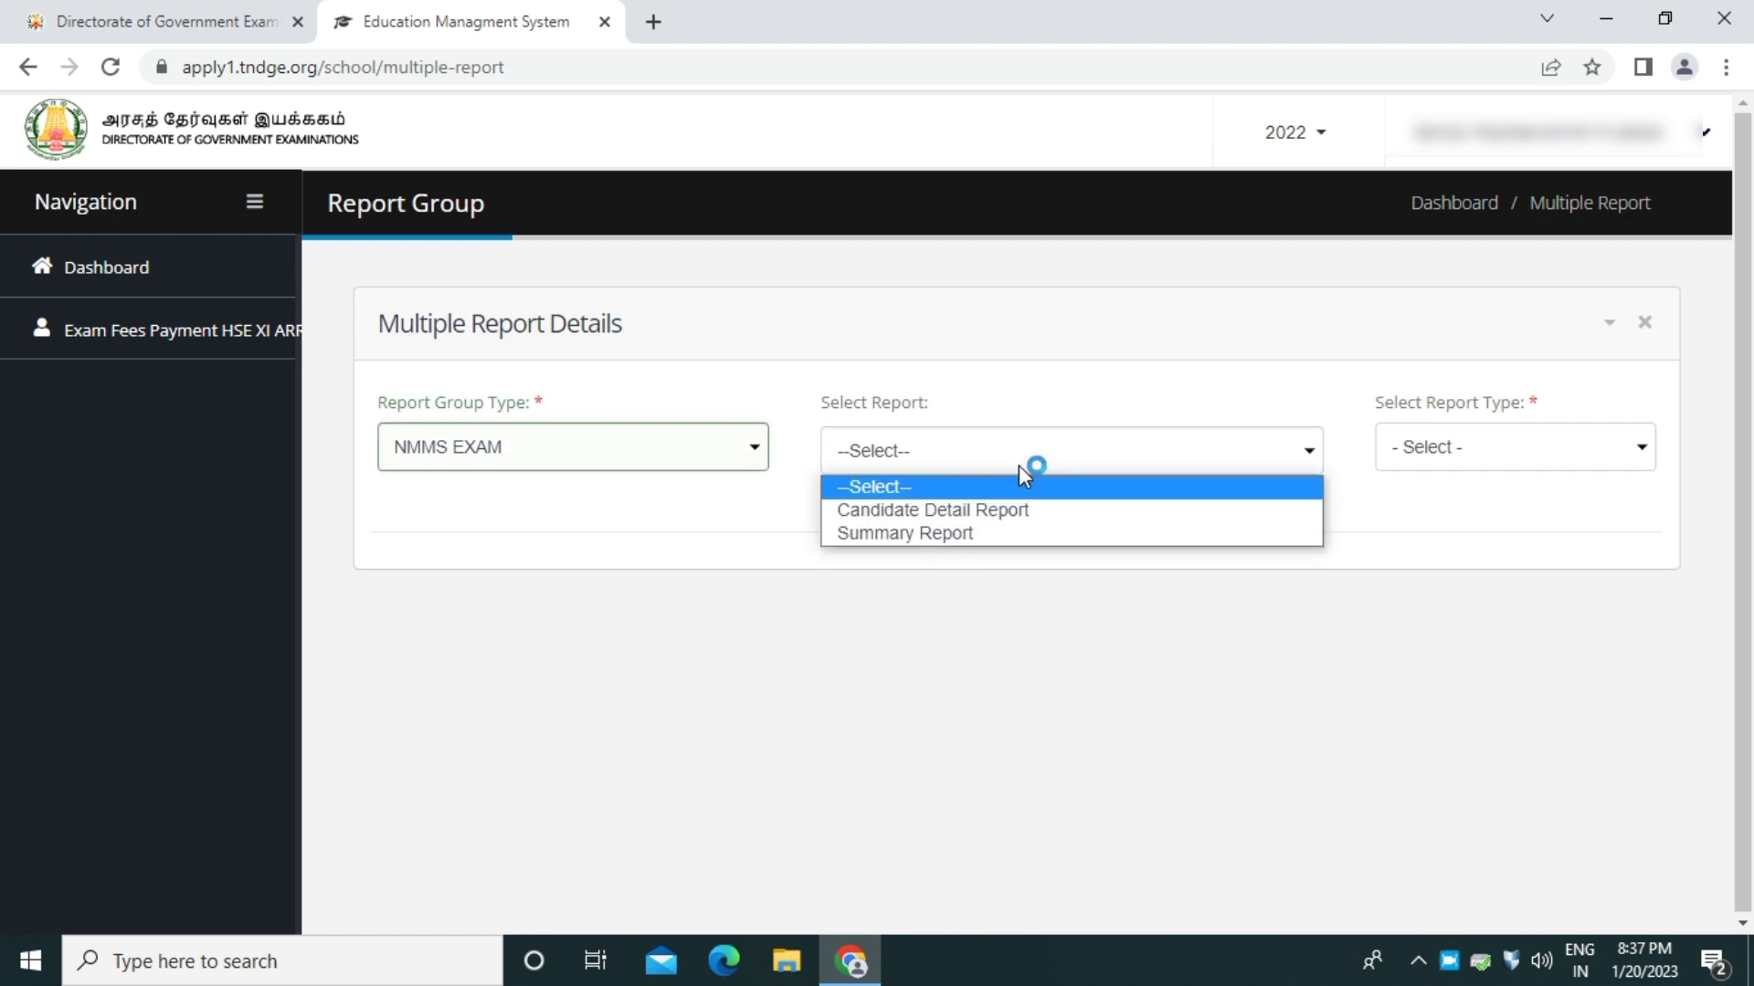
{"action": "left_click", "coordinate": [988, 514]}
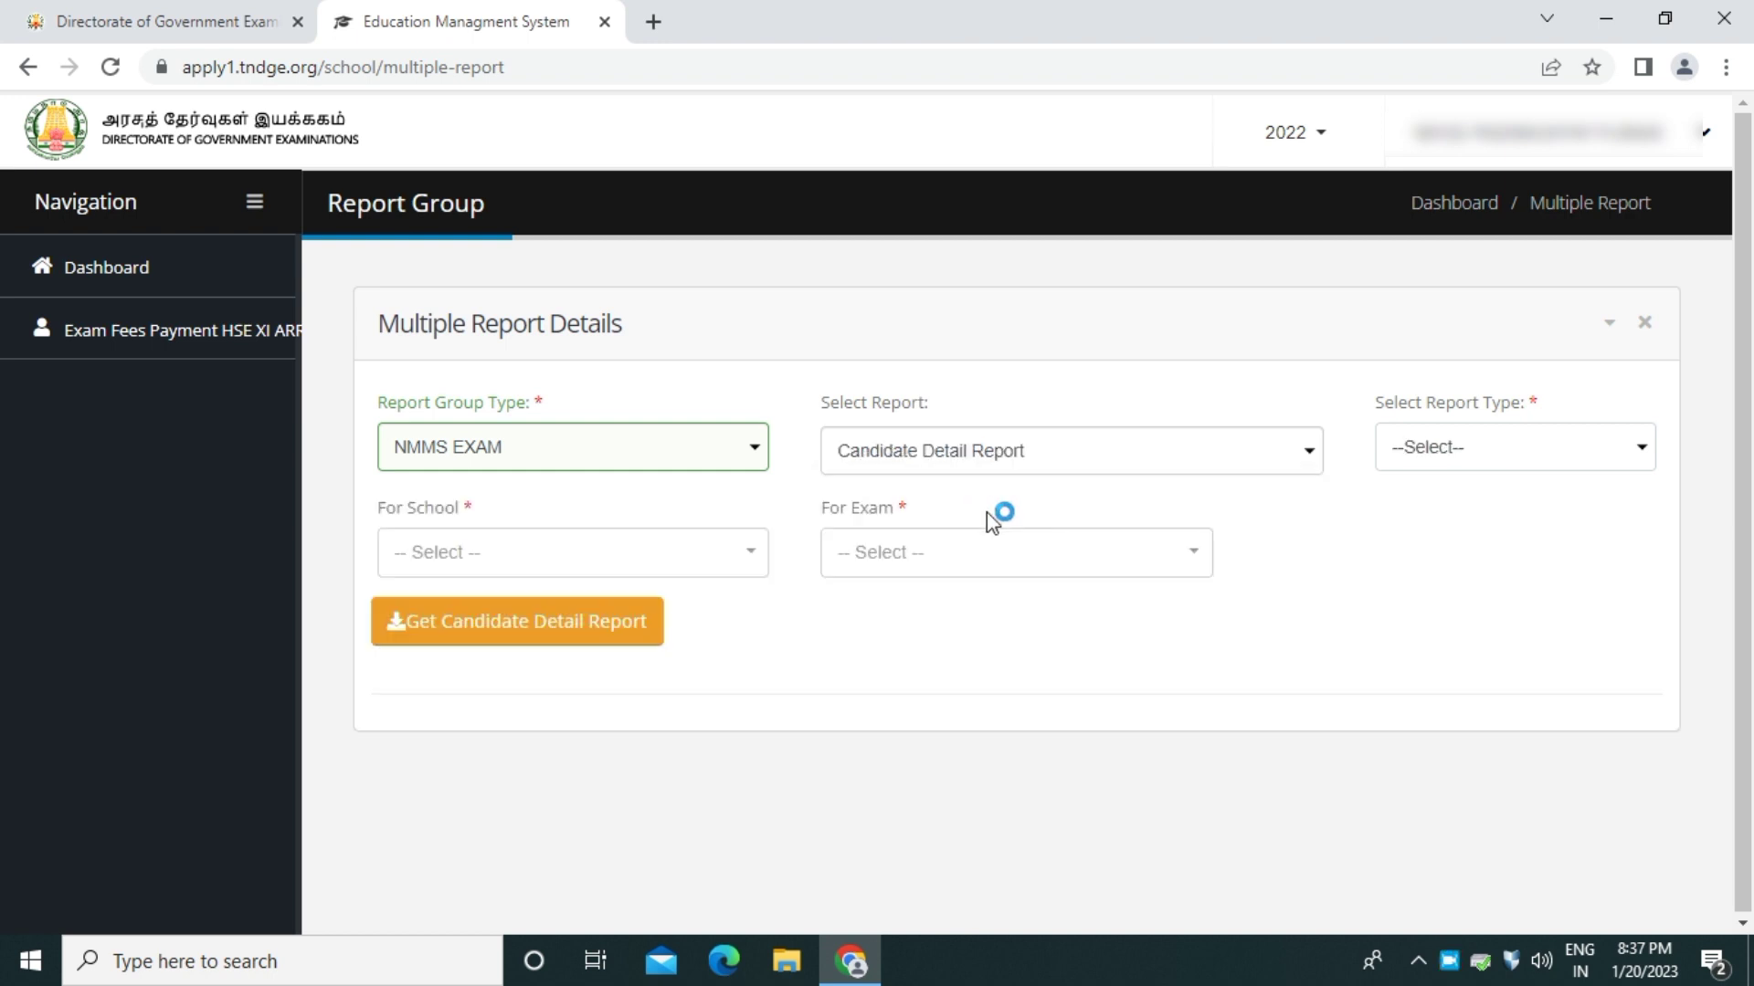
{"action": "left_click", "coordinate": [1452, 452]}
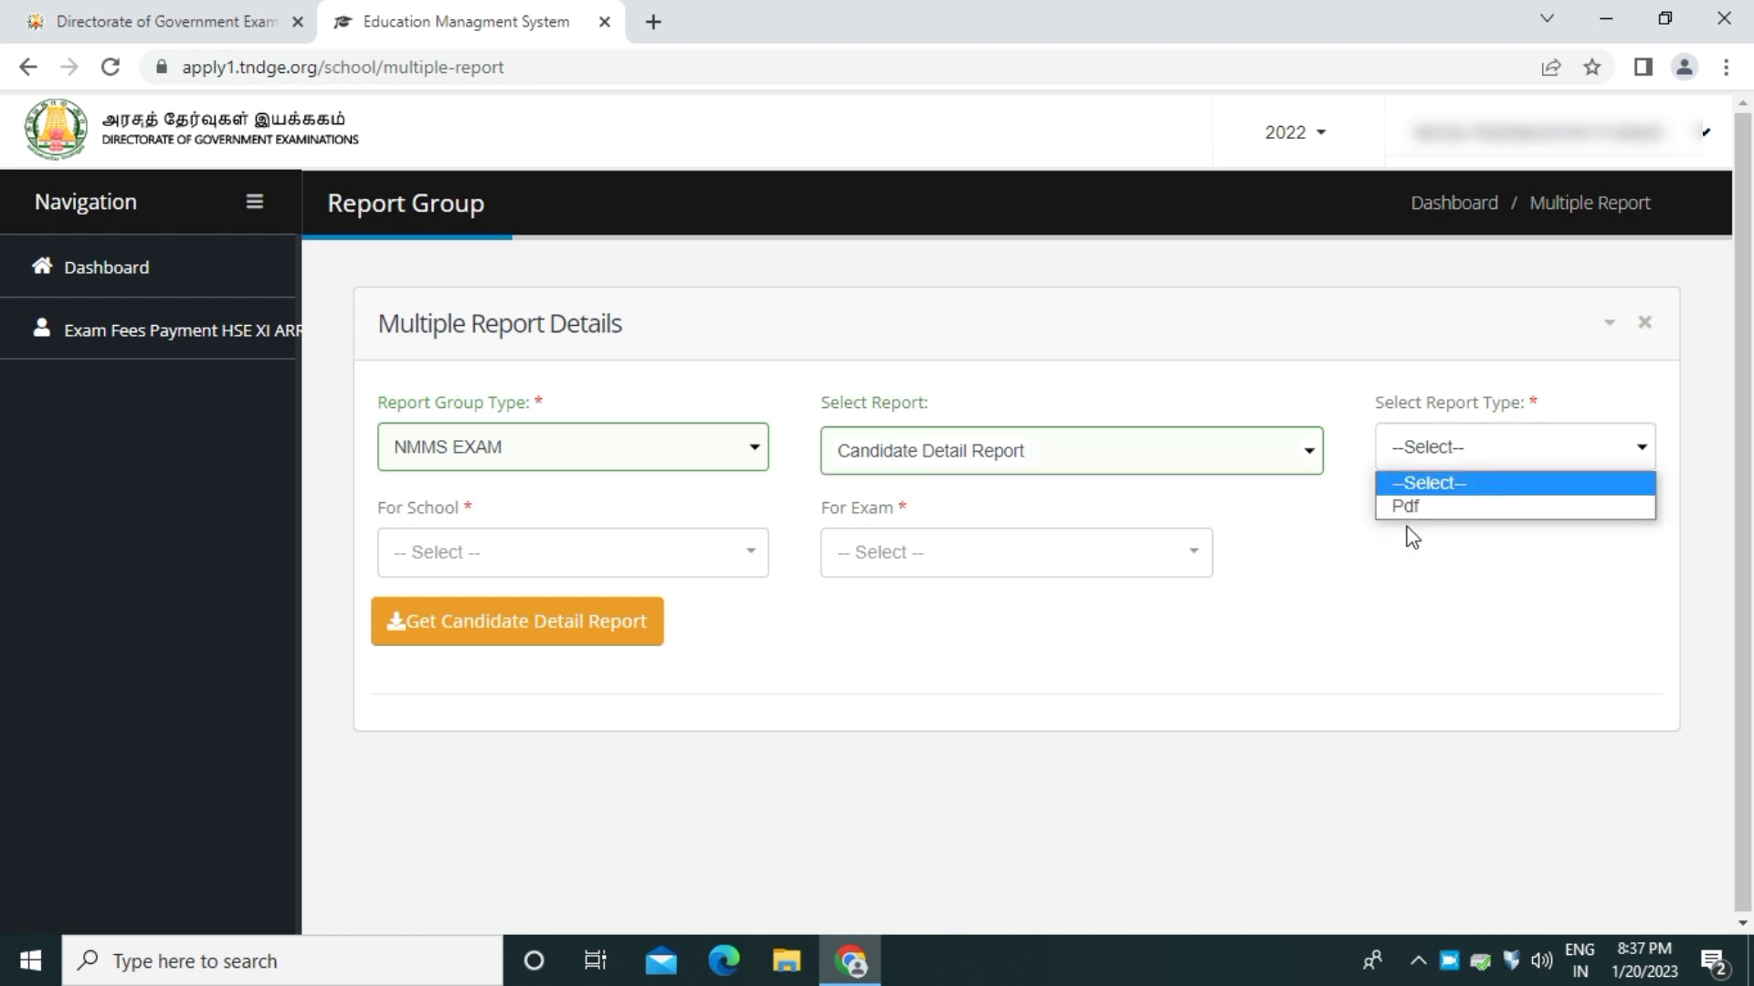
{"action": "left_click", "coordinate": [1415, 507]}
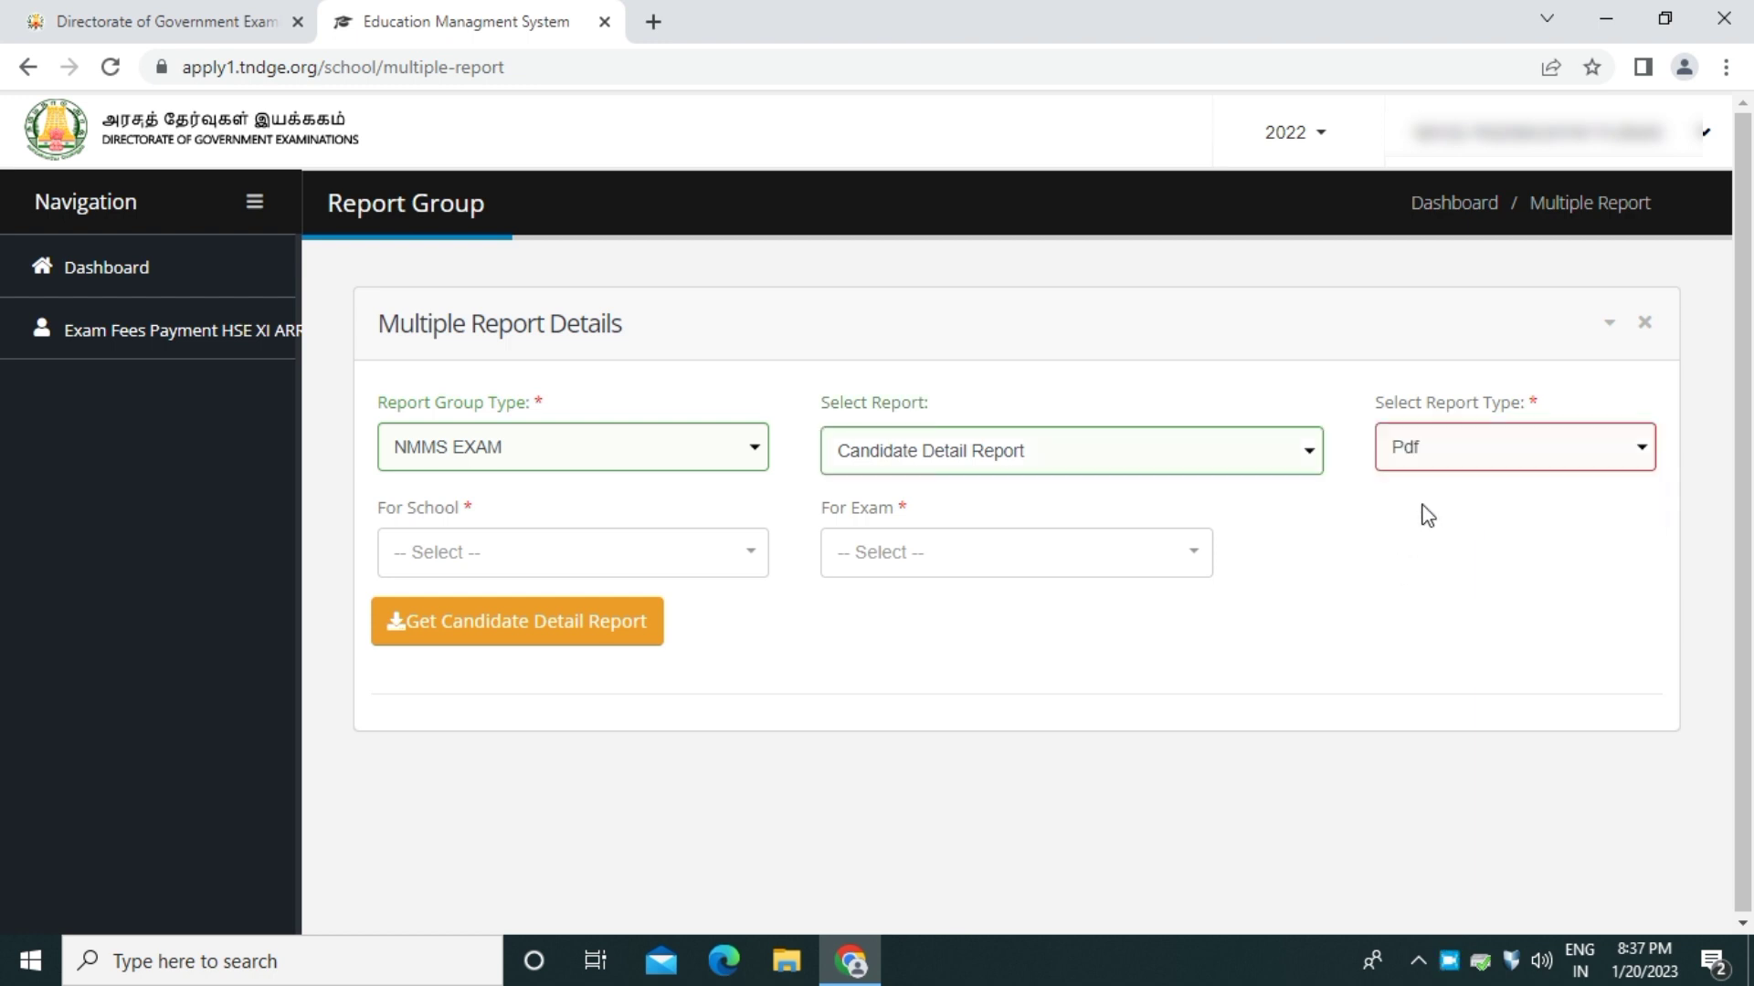
- Choose the school and NMMS Exam 2022-23 for the candidate detail report
{"action": "left_click", "coordinate": [535, 568]}
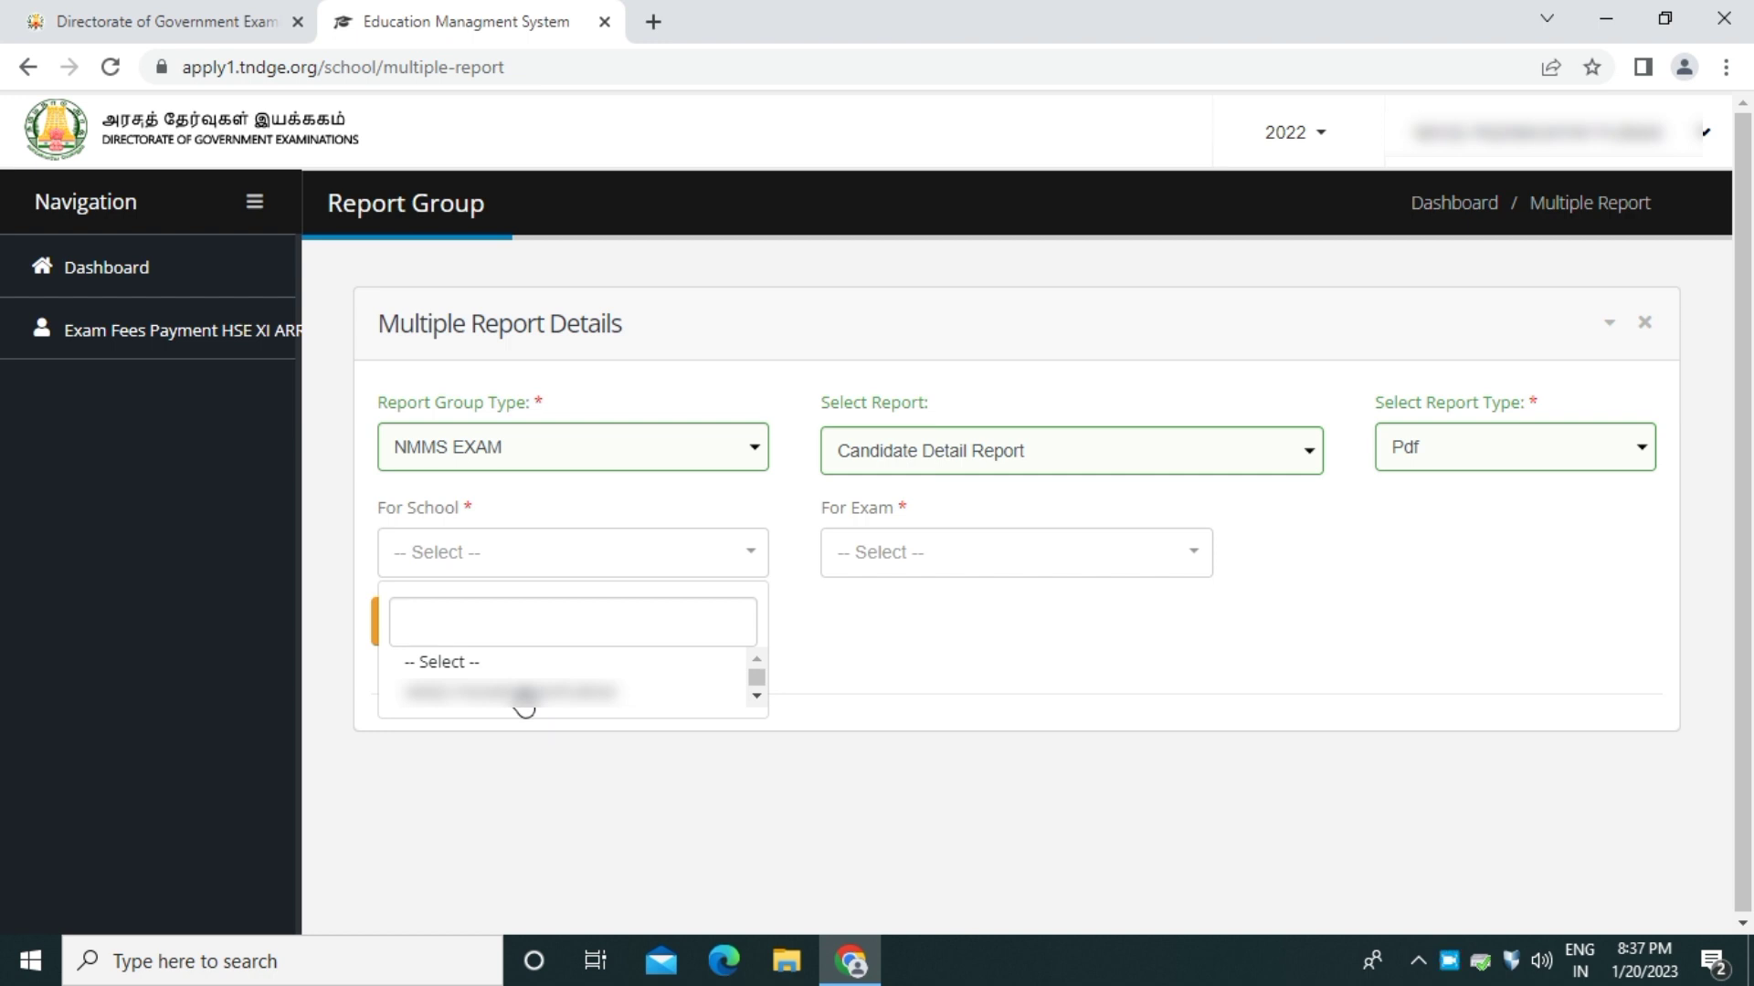
{"action": "left_click", "coordinate": [521, 694]}
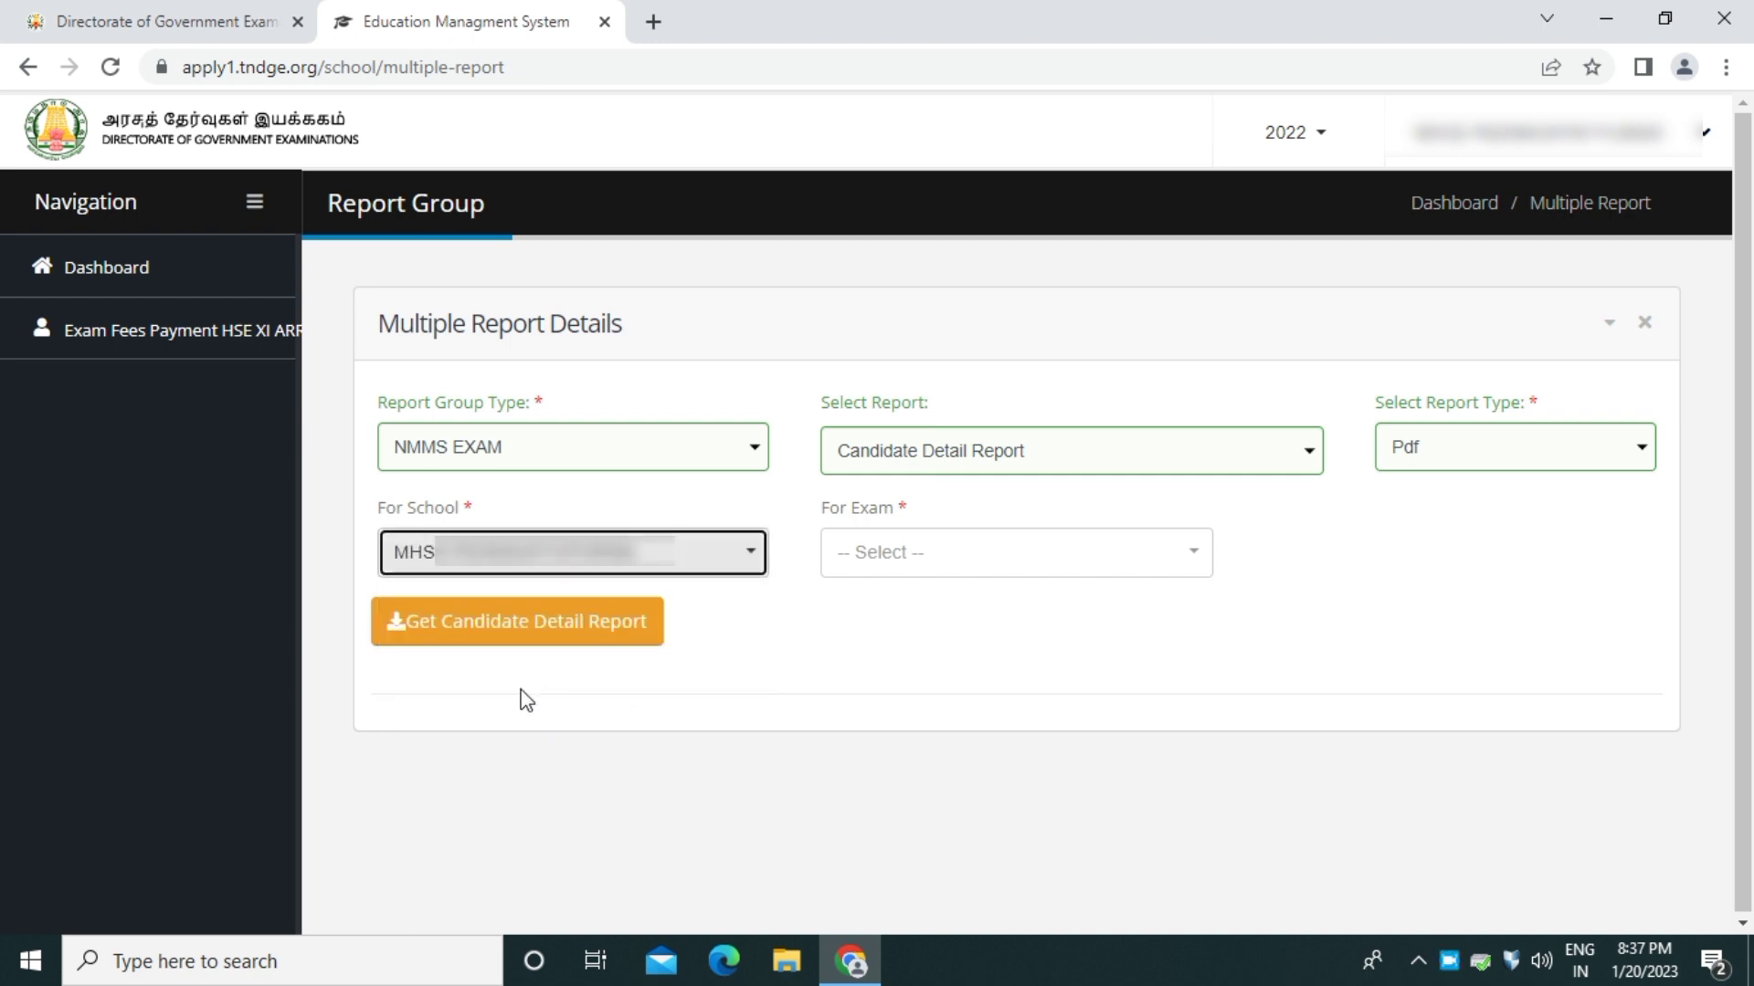
{"action": "left_click", "coordinate": [961, 566]}
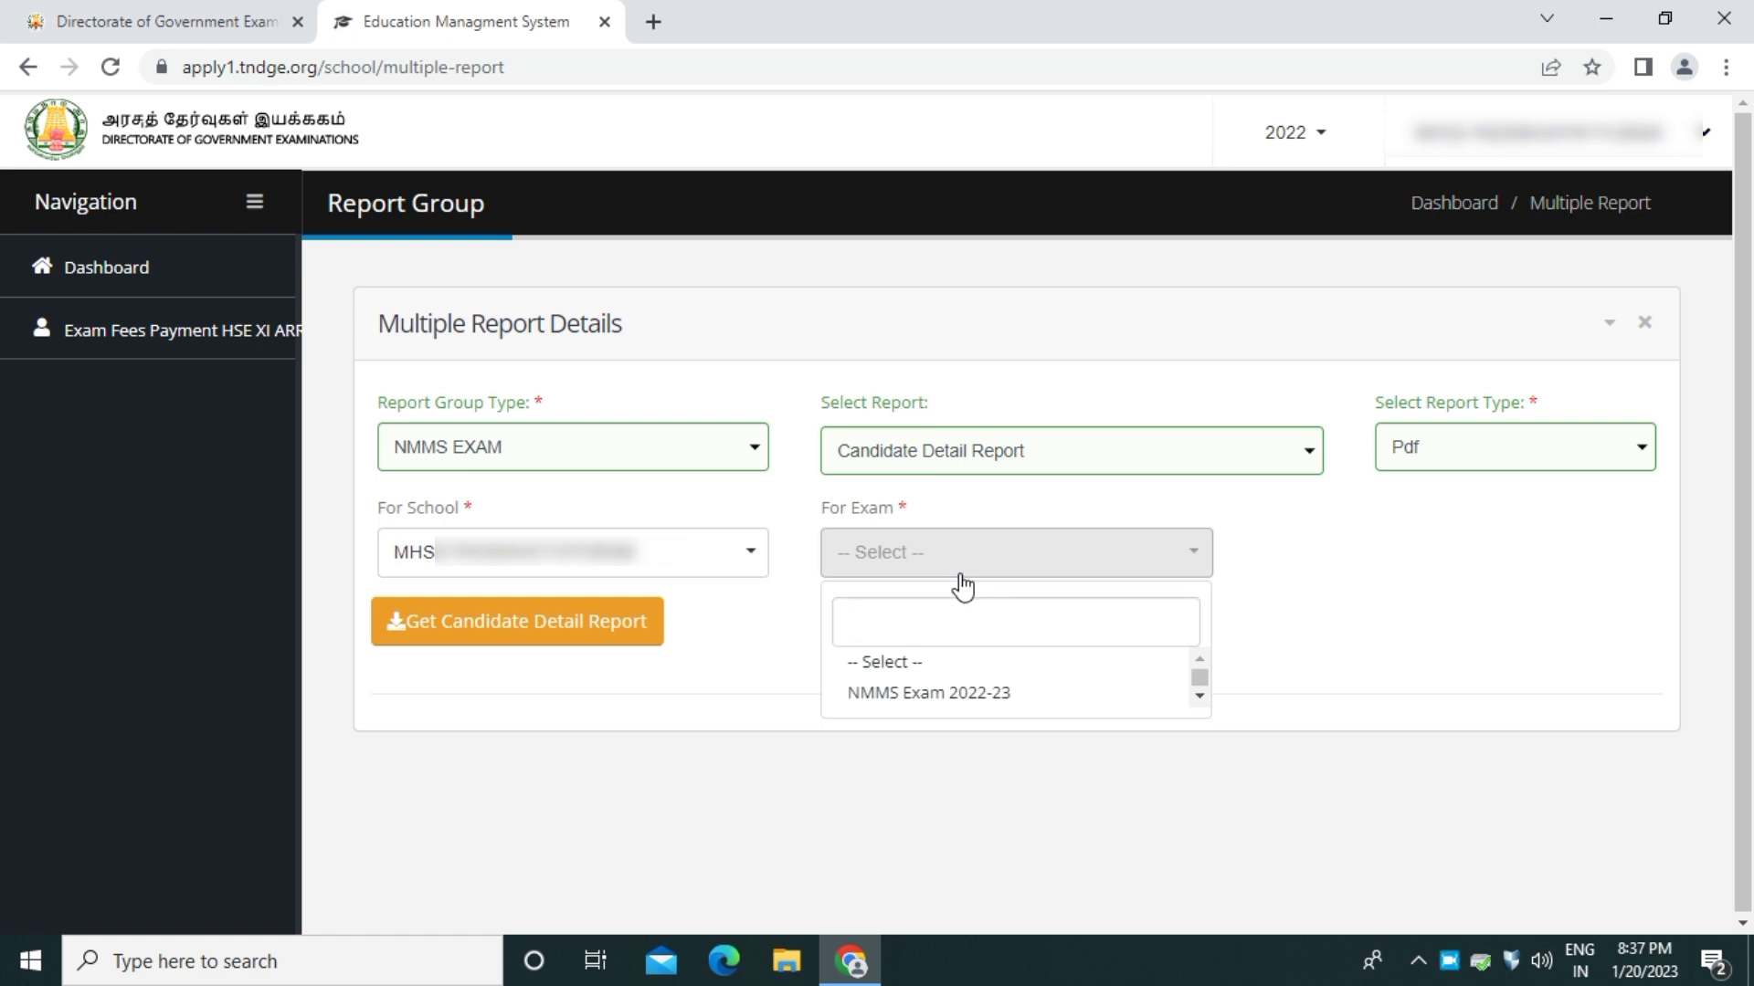
{"action": "left_click", "coordinate": [929, 694]}
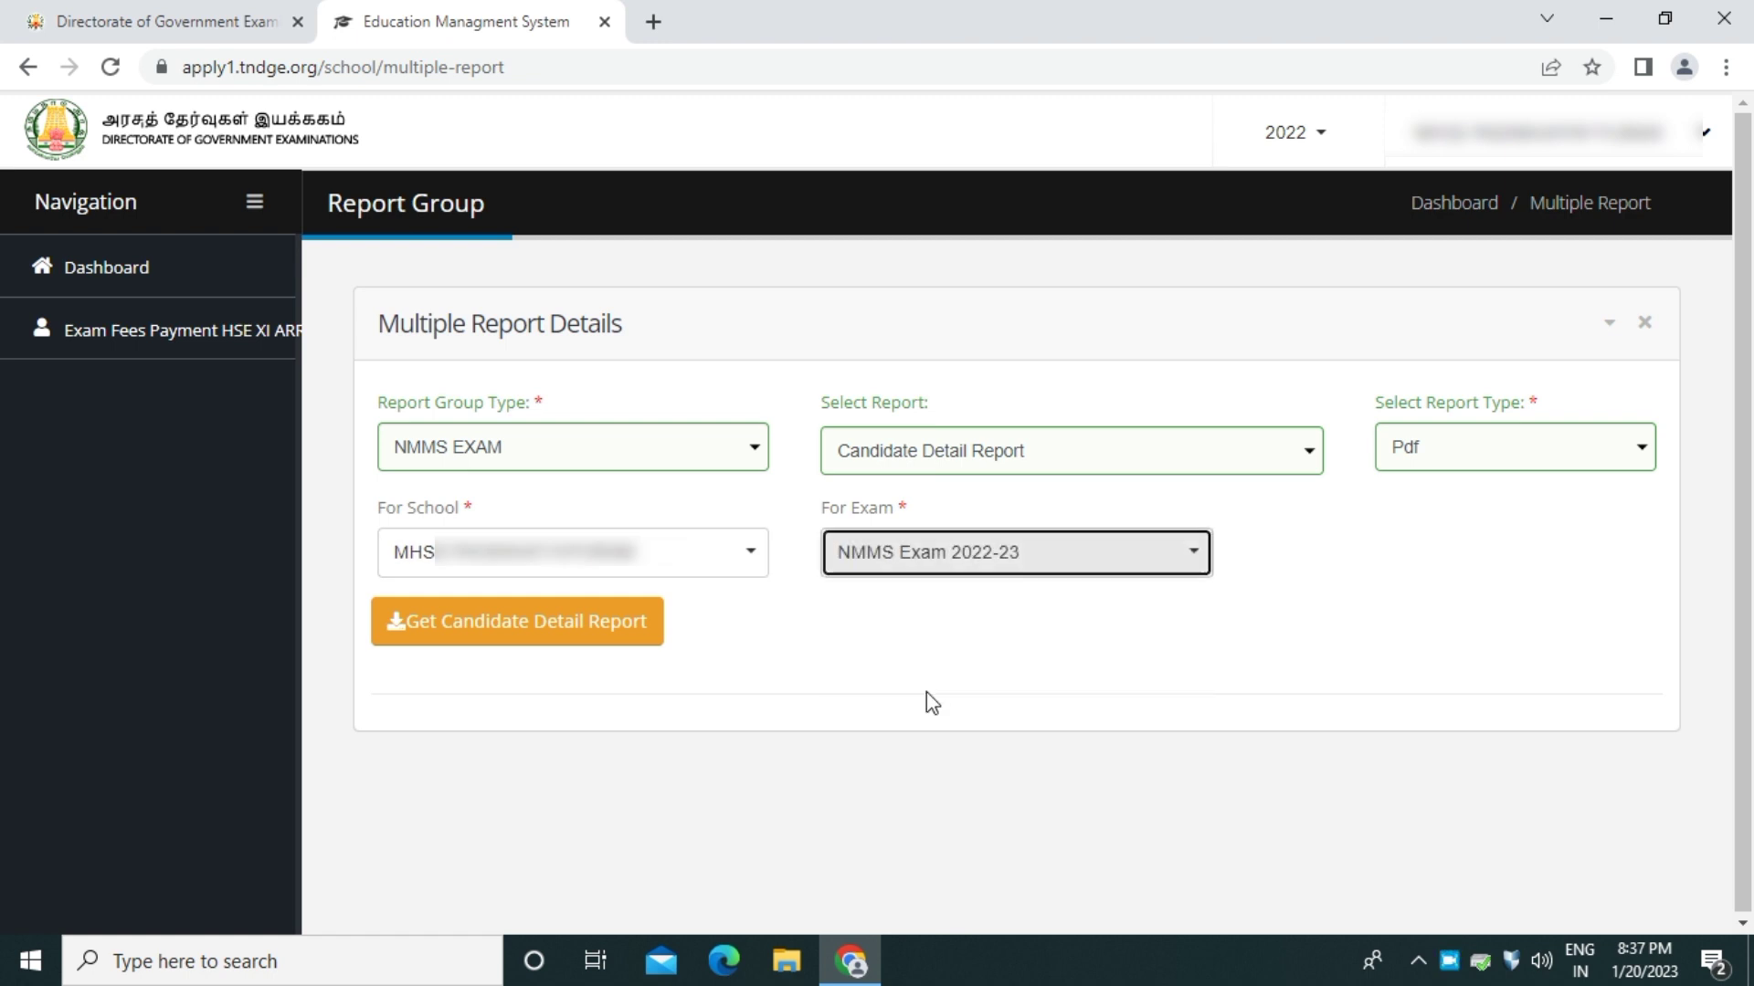
- Generate the candidate detail report, download it and open the downloaded PDF
{"action": "left_click", "coordinate": [563, 621]}
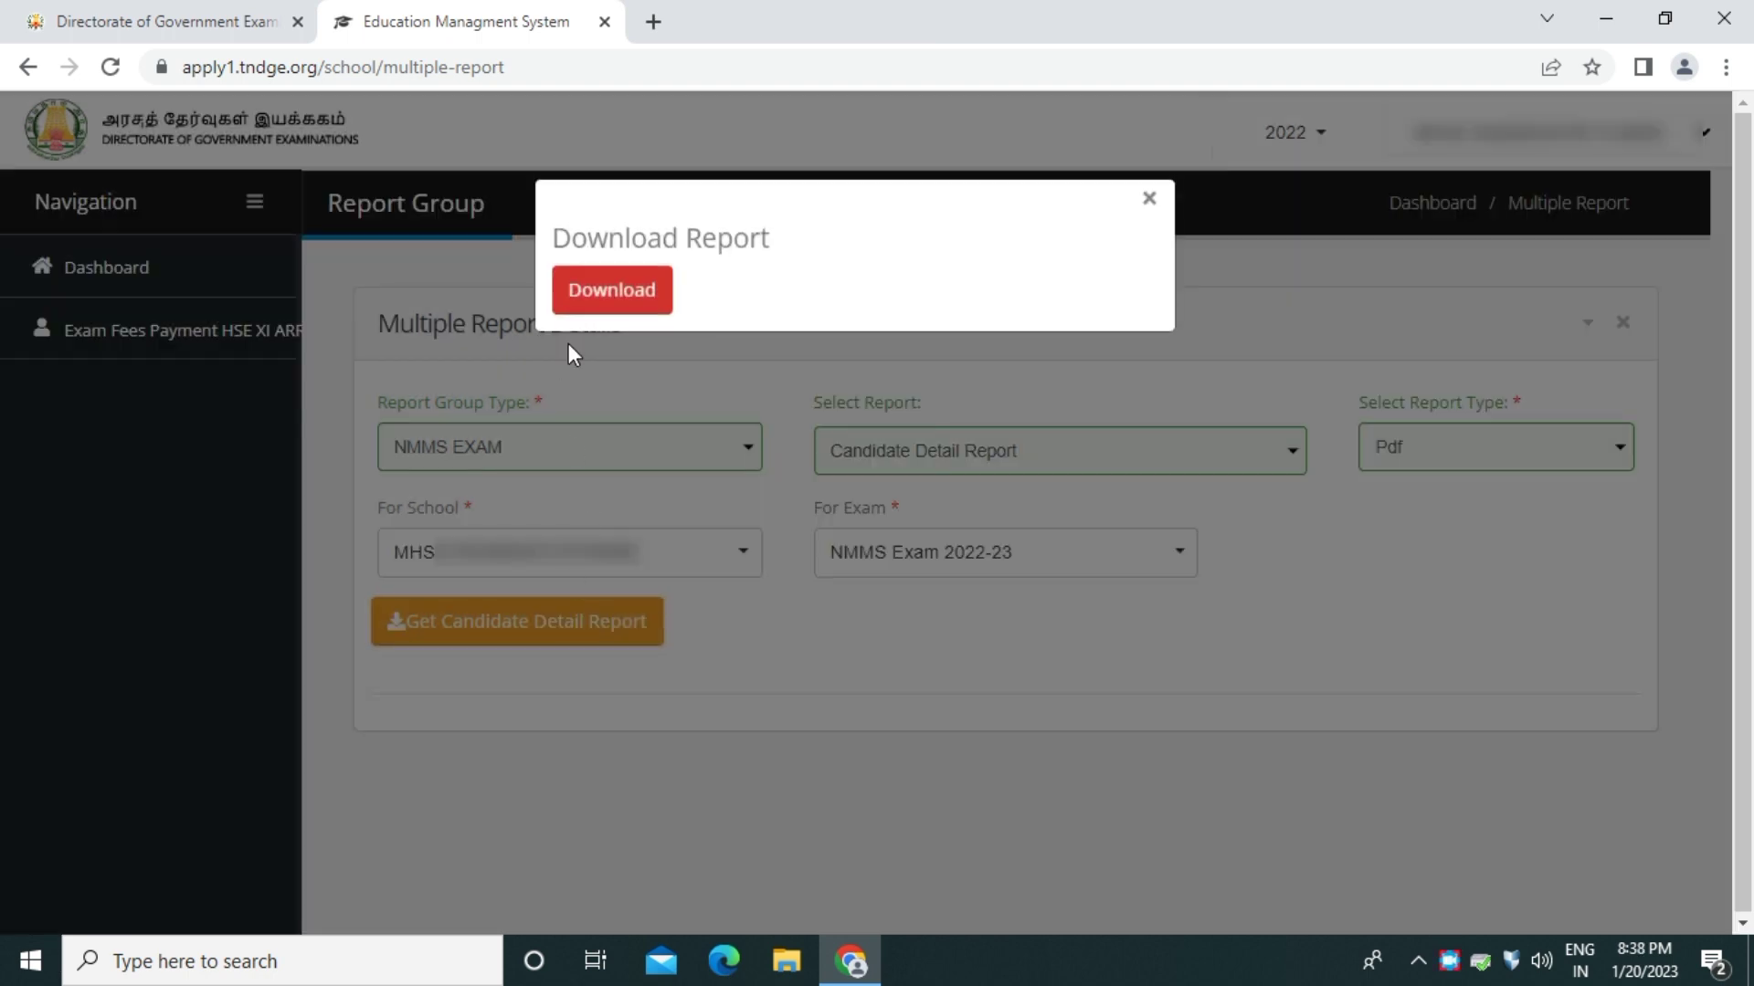
{"action": "left_click", "coordinate": [610, 290]}
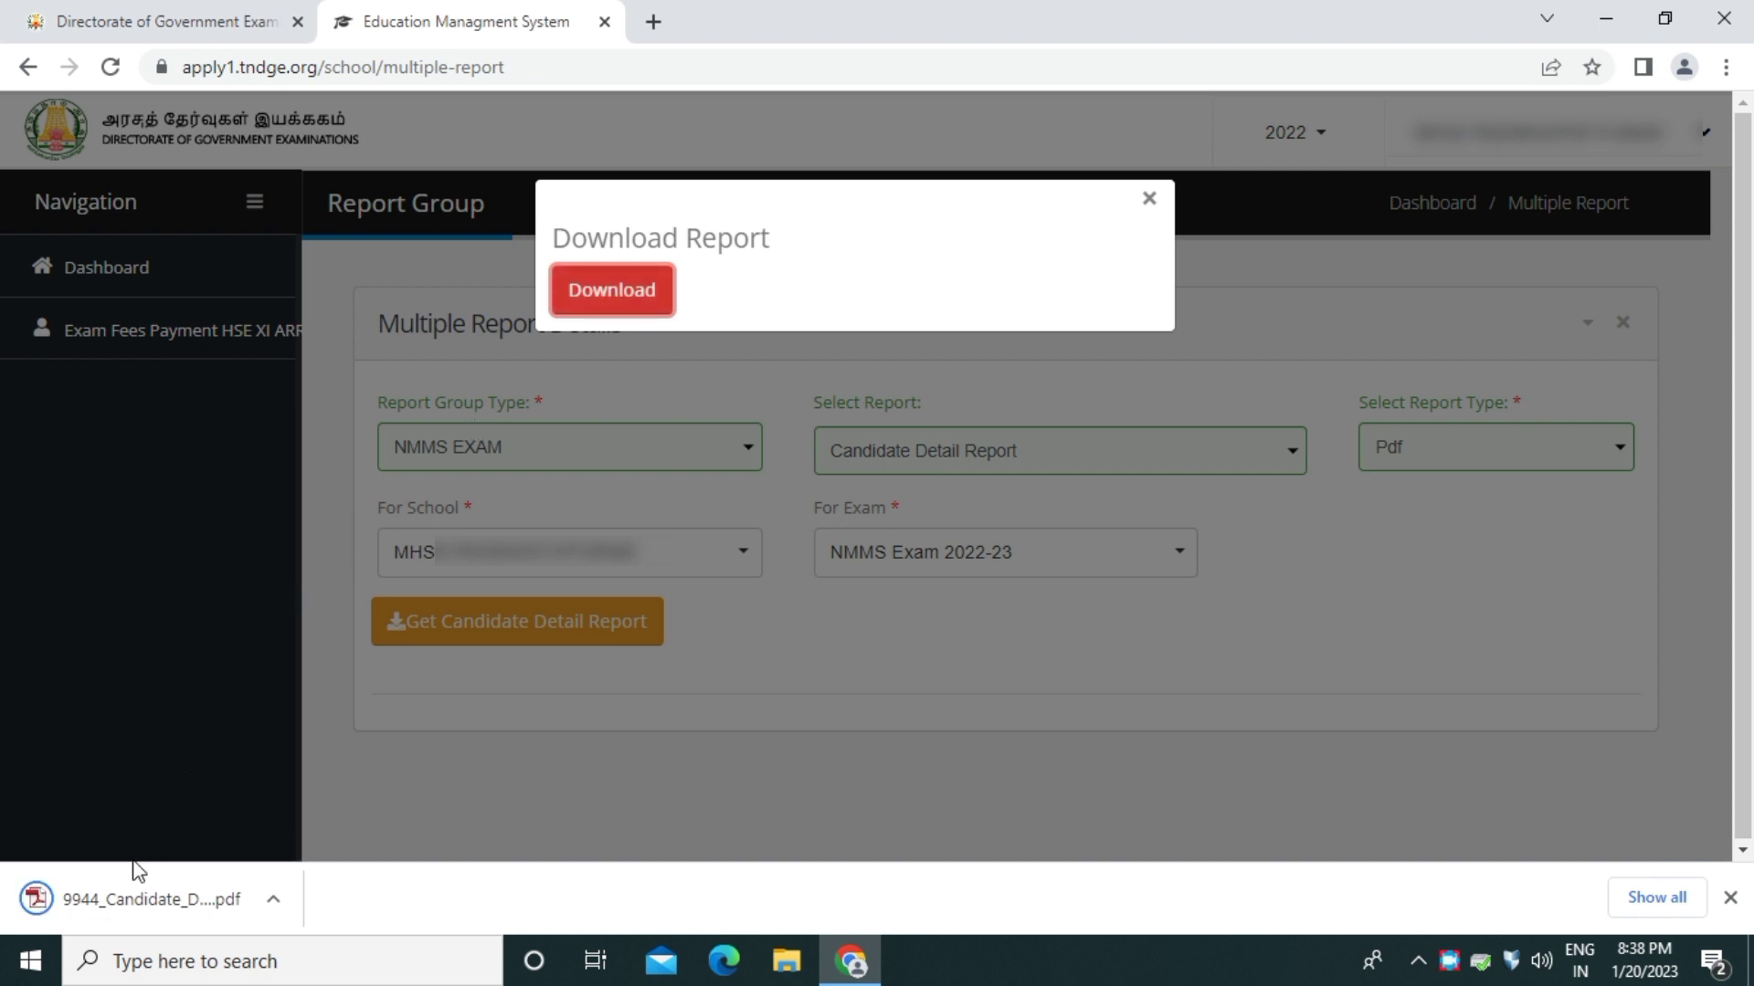
{"action": "left_click", "coordinate": [117, 886]}
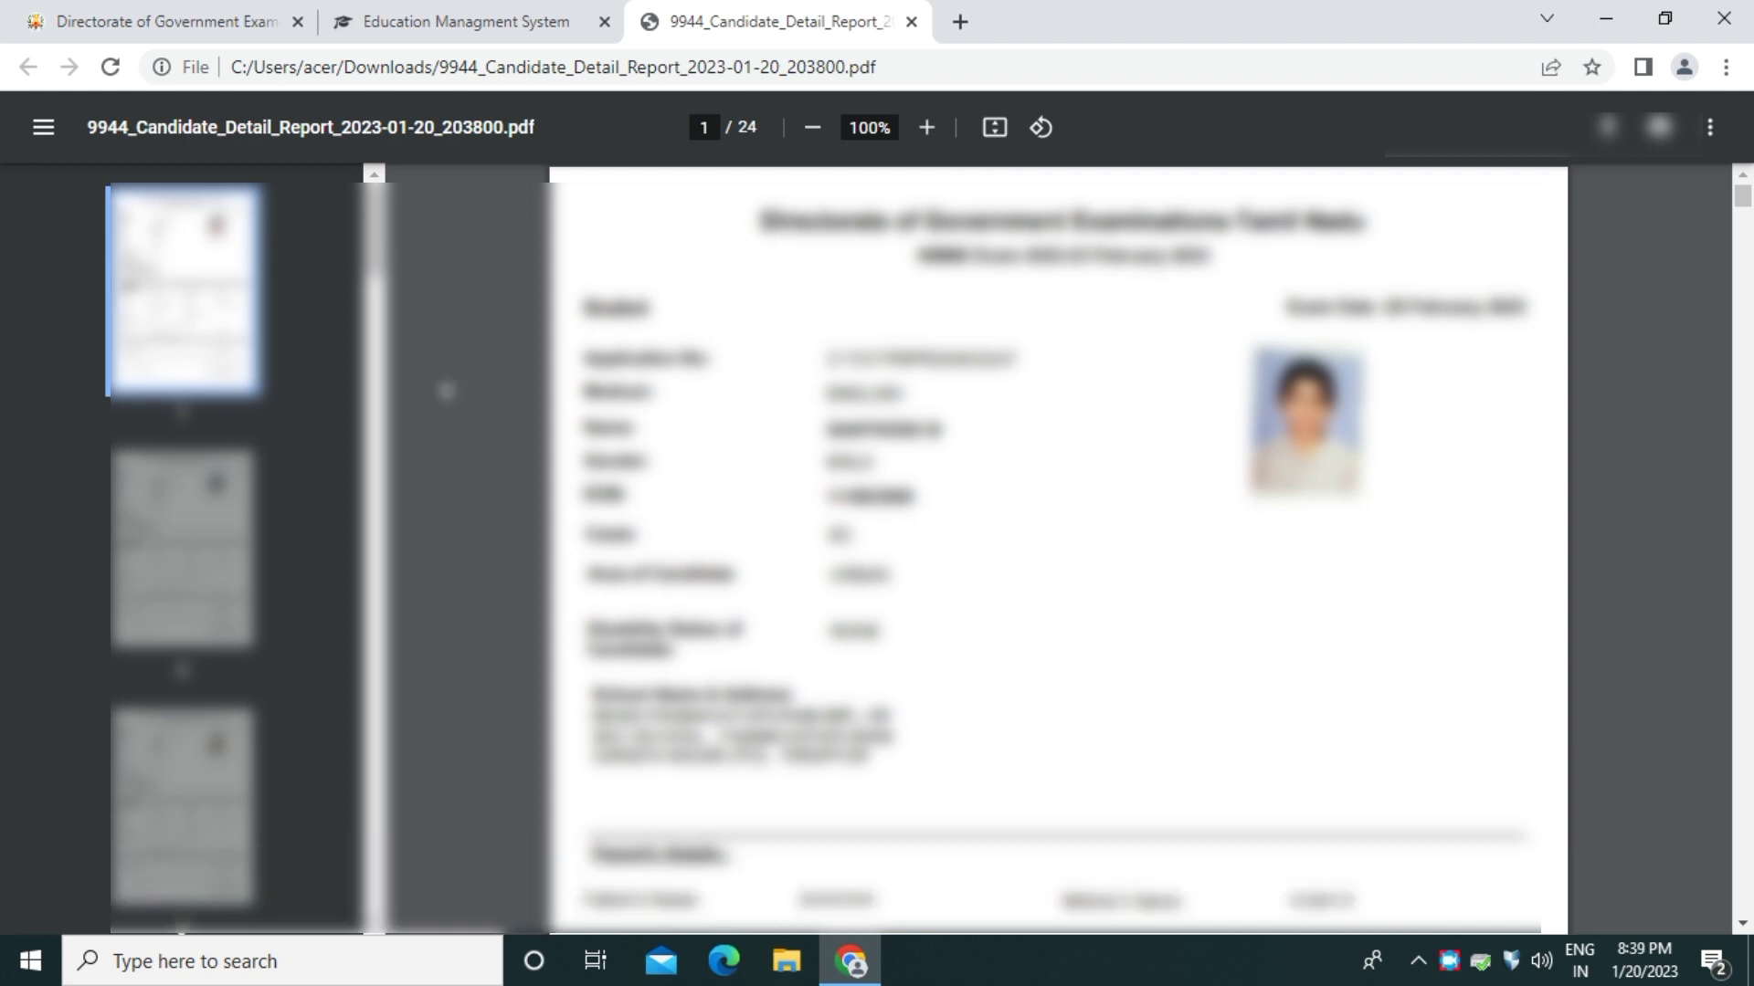
- Return to the report form and change the report to Summary Report with report type Pdf
{"action": "left_click", "coordinate": [476, 25]}
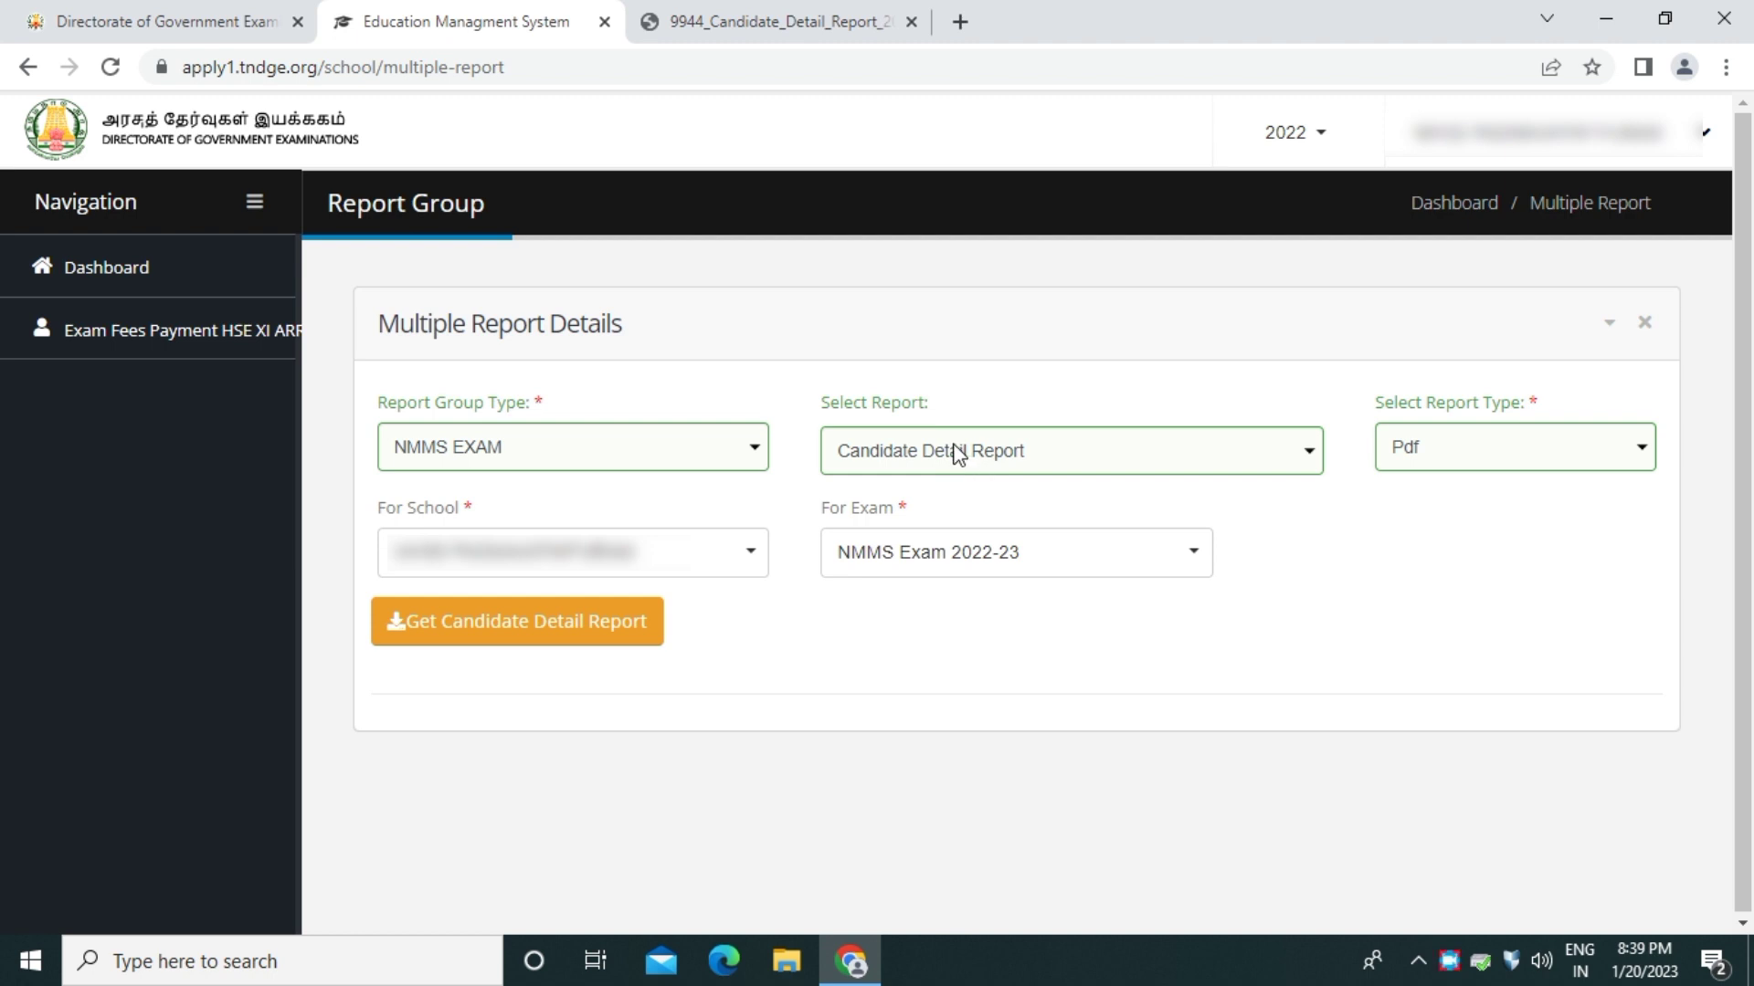
{"action": "left_click", "coordinate": [957, 454]}
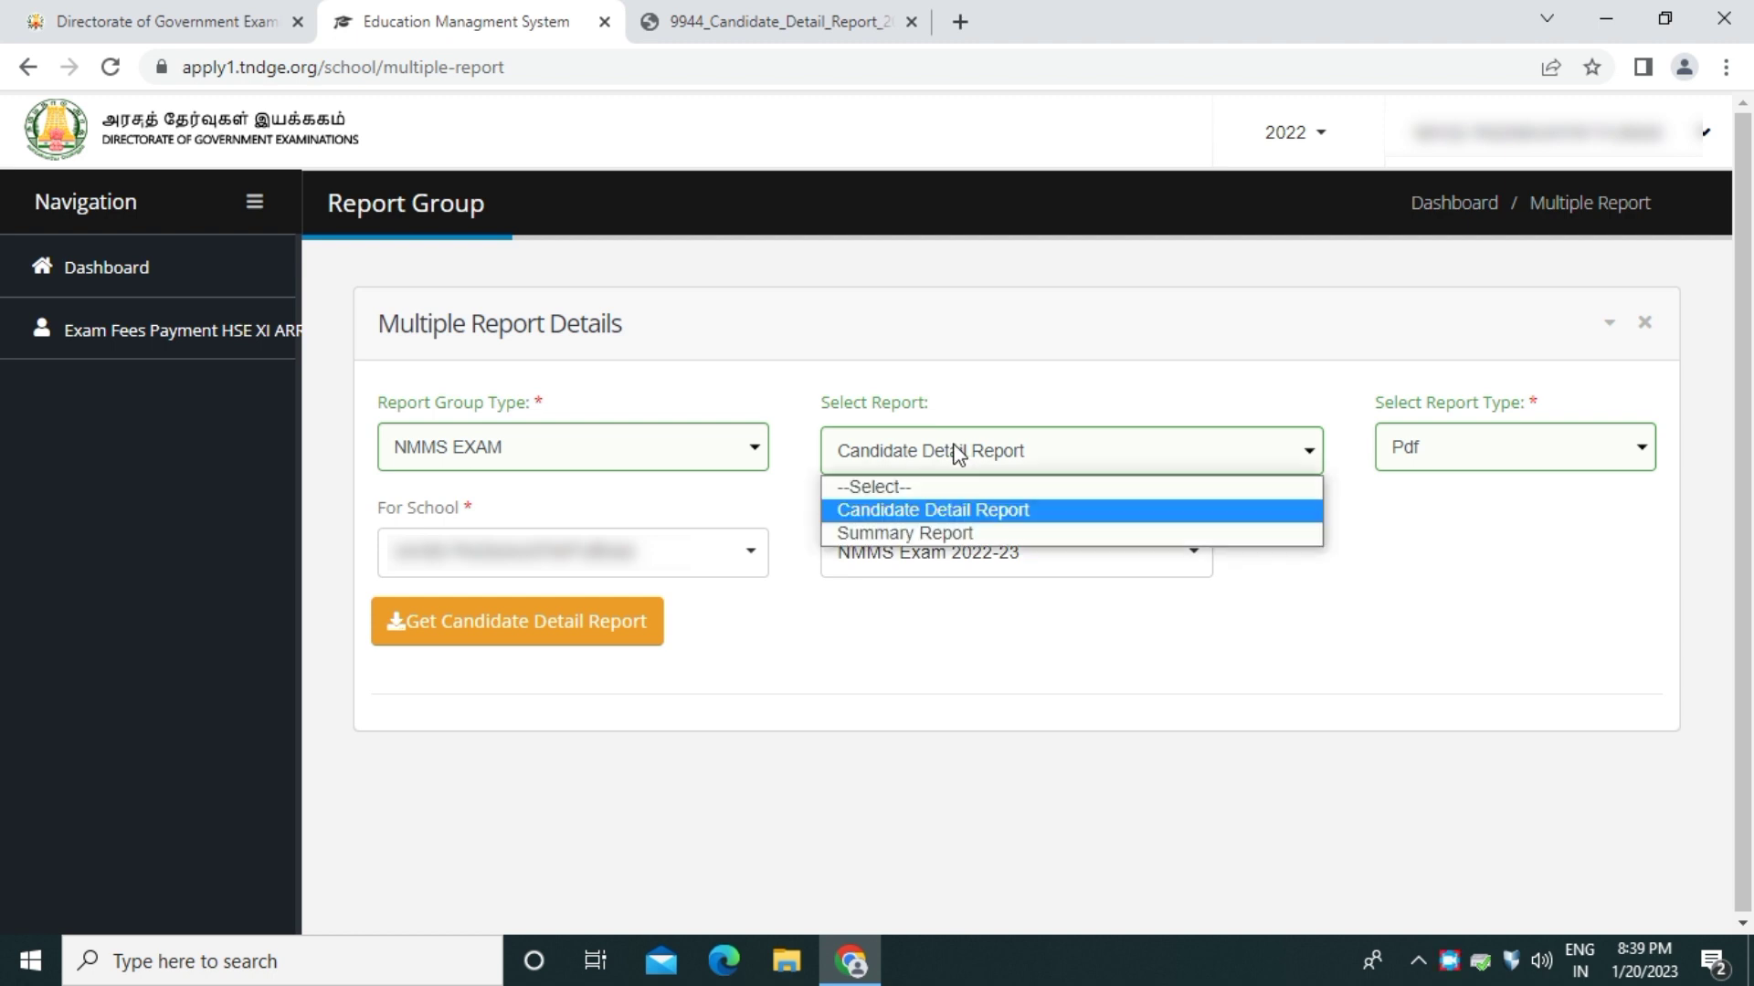
{"action": "left_click", "coordinate": [924, 532]}
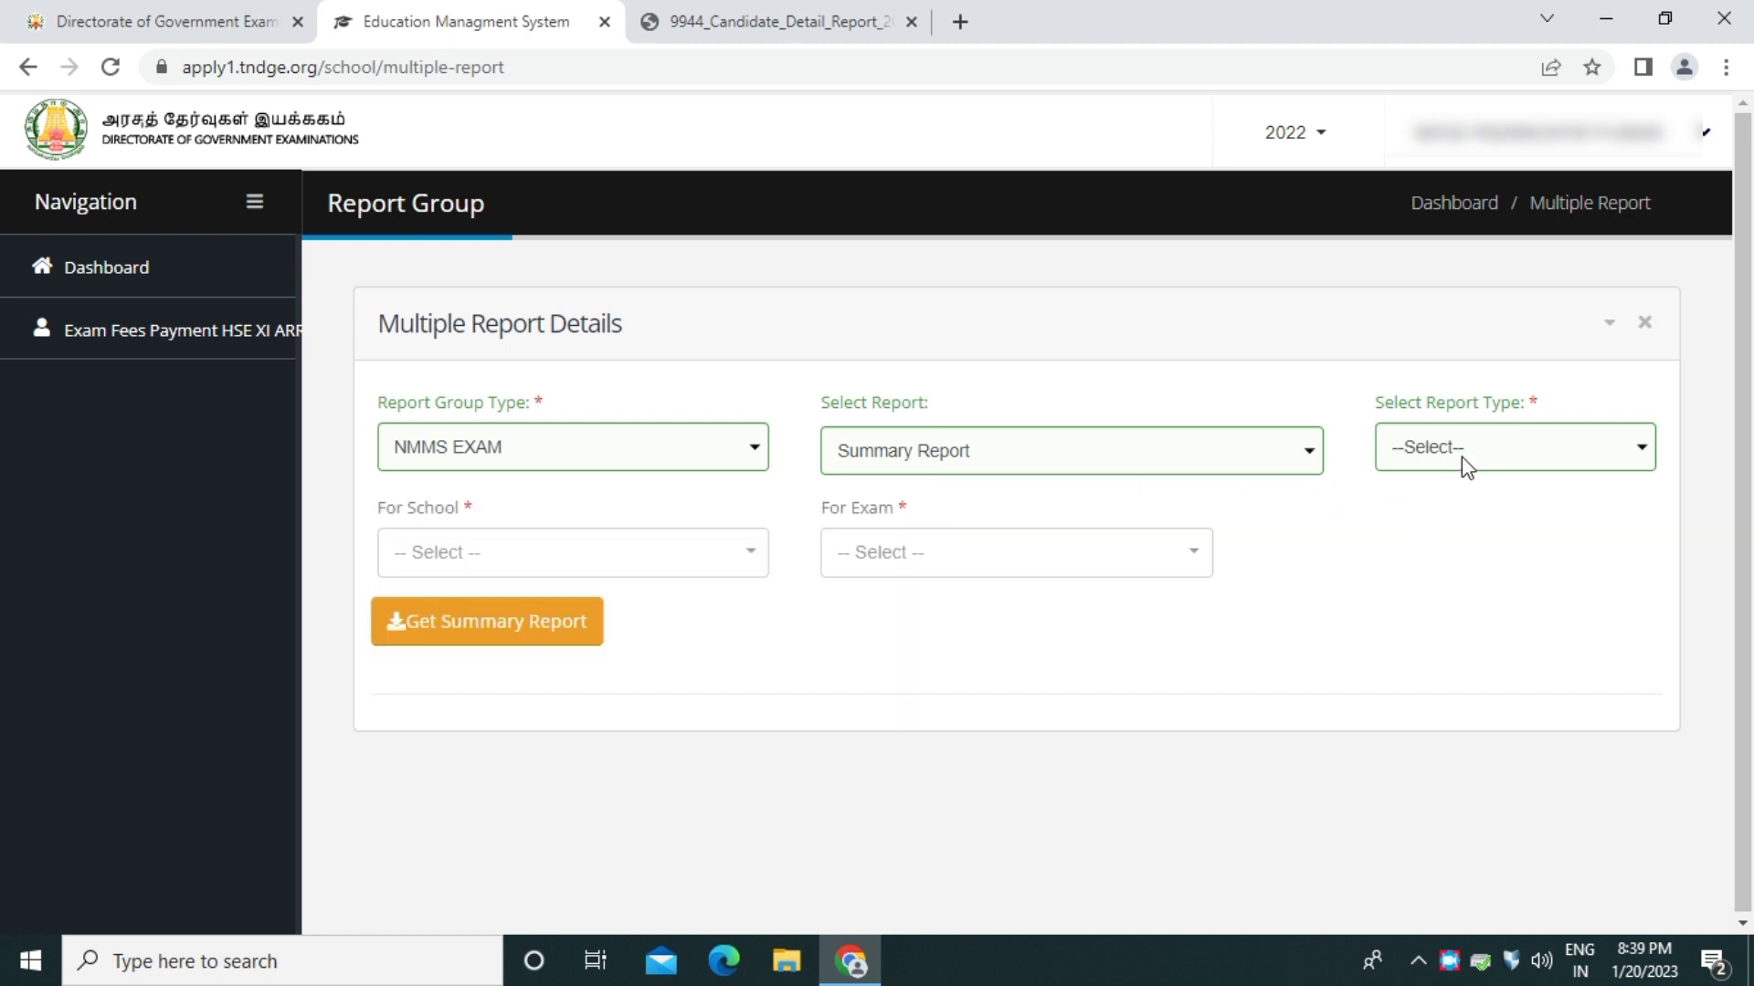
{"action": "left_click", "coordinate": [1461, 456]}
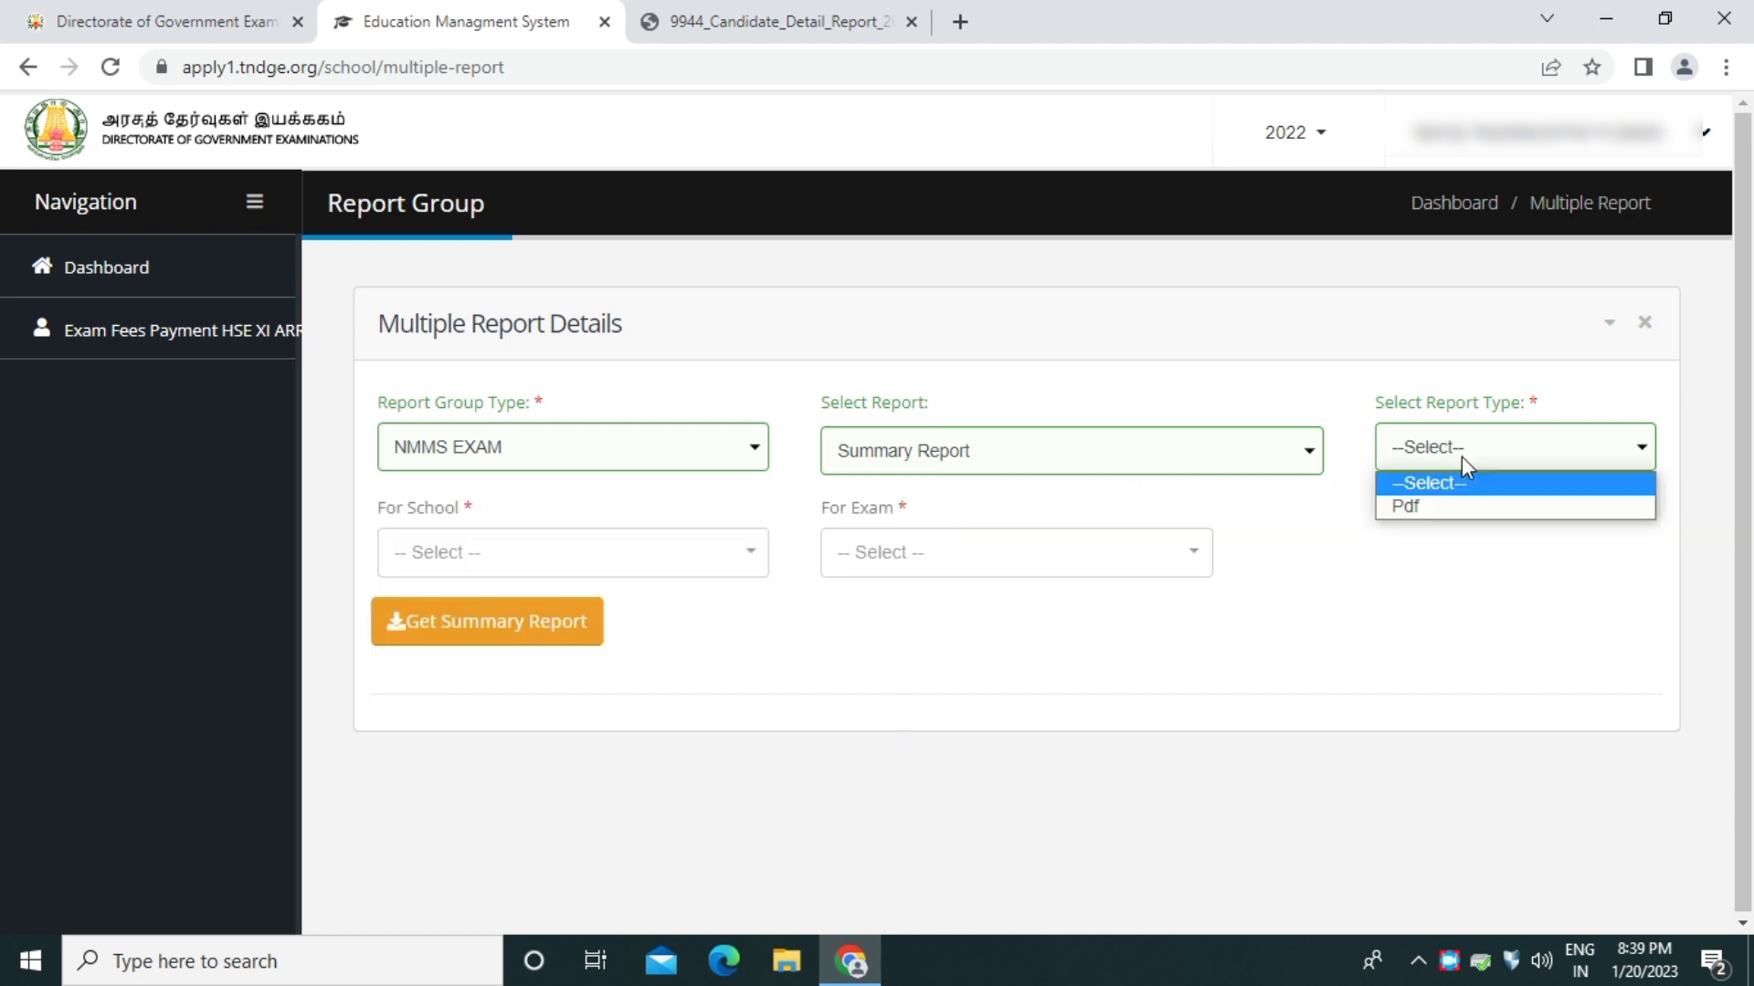
{"action": "left_click", "coordinate": [1425, 510]}
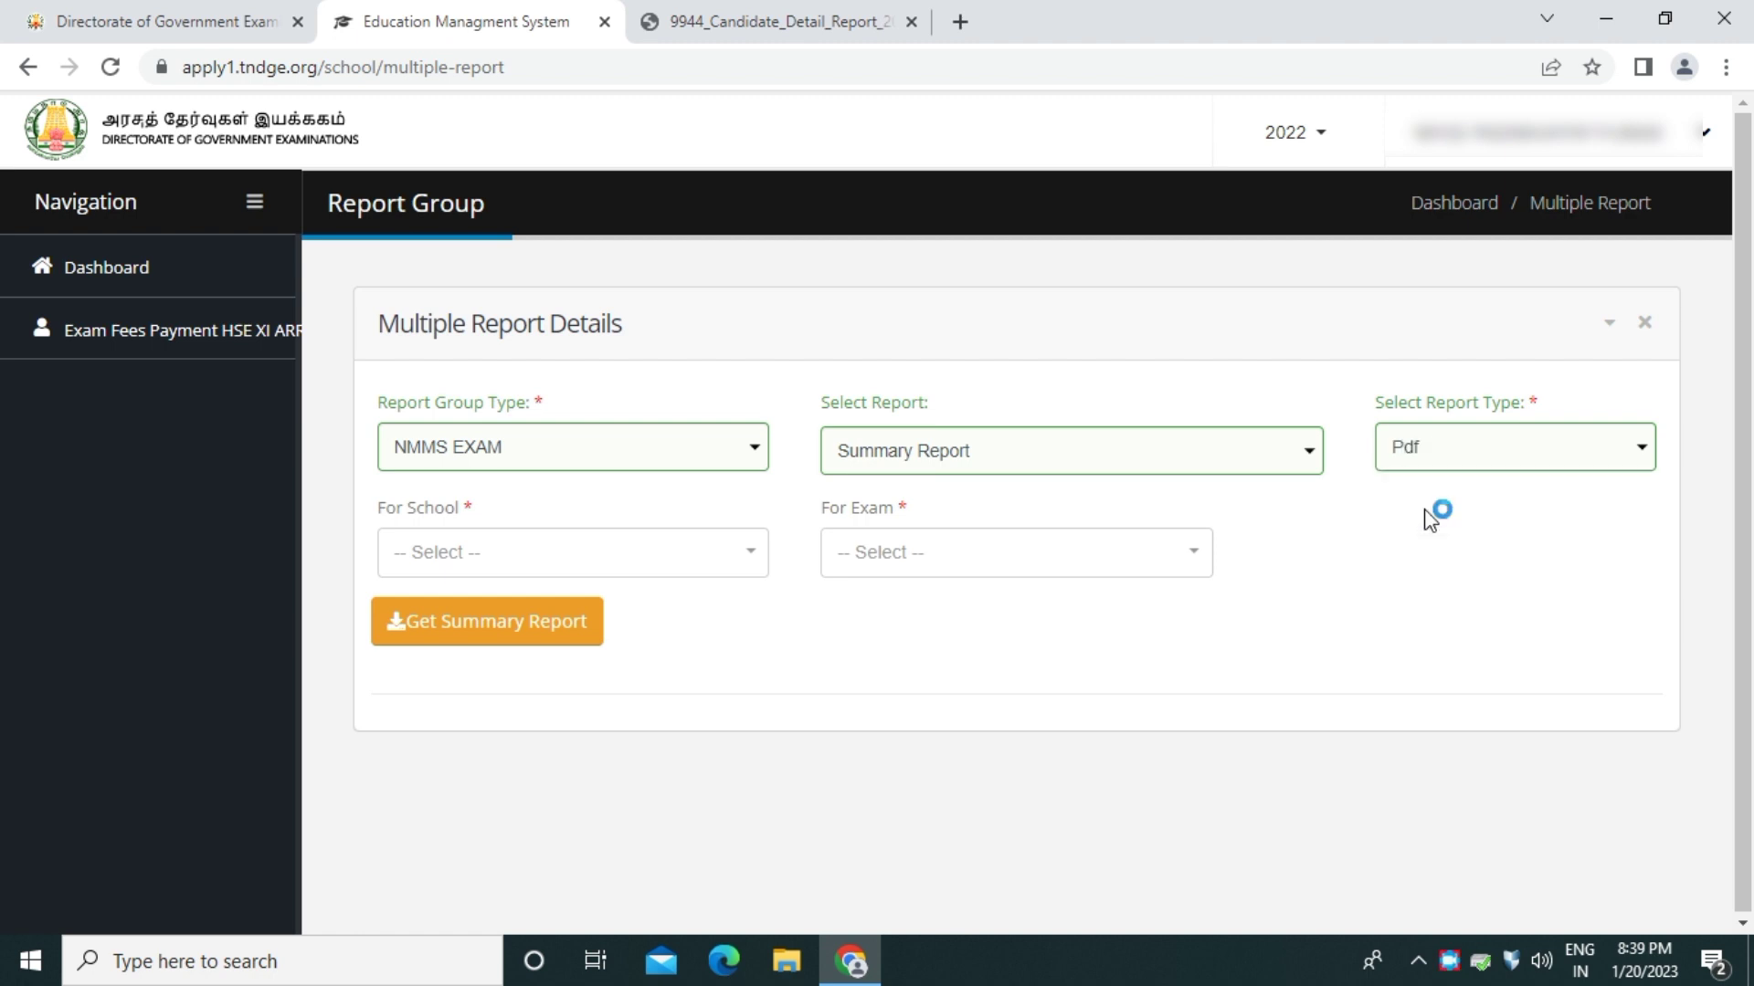
- Select the school and NMMS Exam 2022-23 for the summary report
{"action": "left_click", "coordinate": [616, 555]}
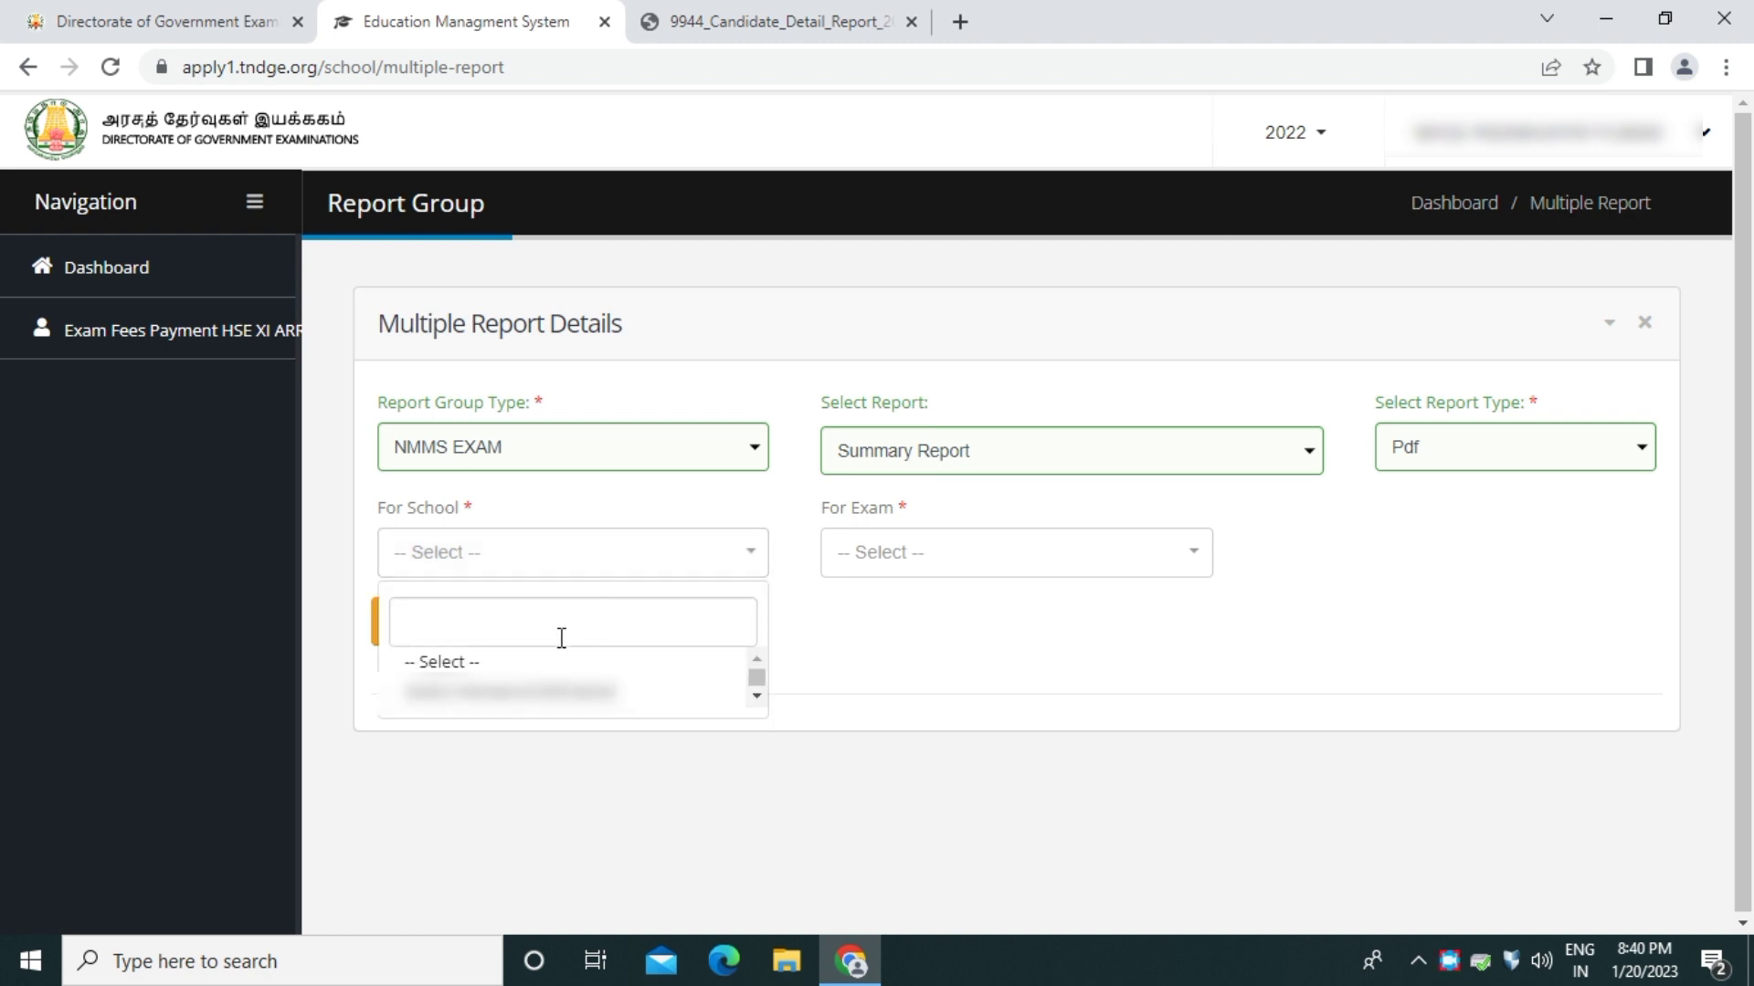
{"action": "left_click", "coordinate": [526, 705]}
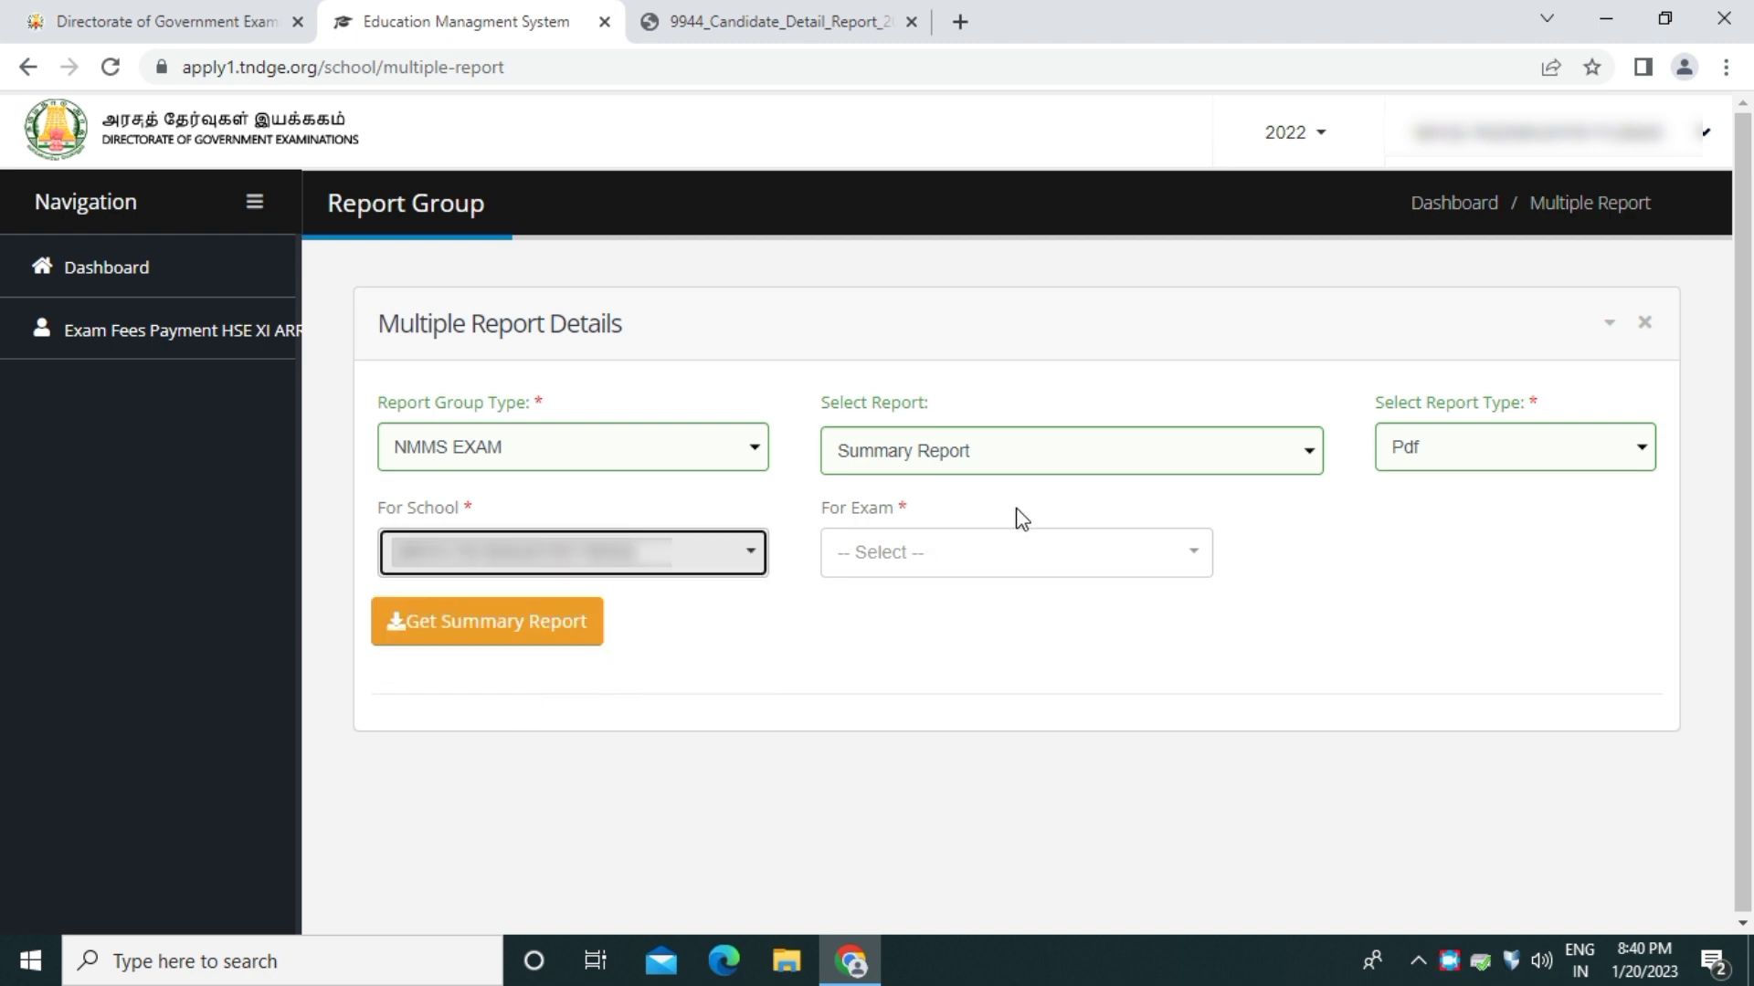
{"action": "left_click", "coordinate": [998, 548]}
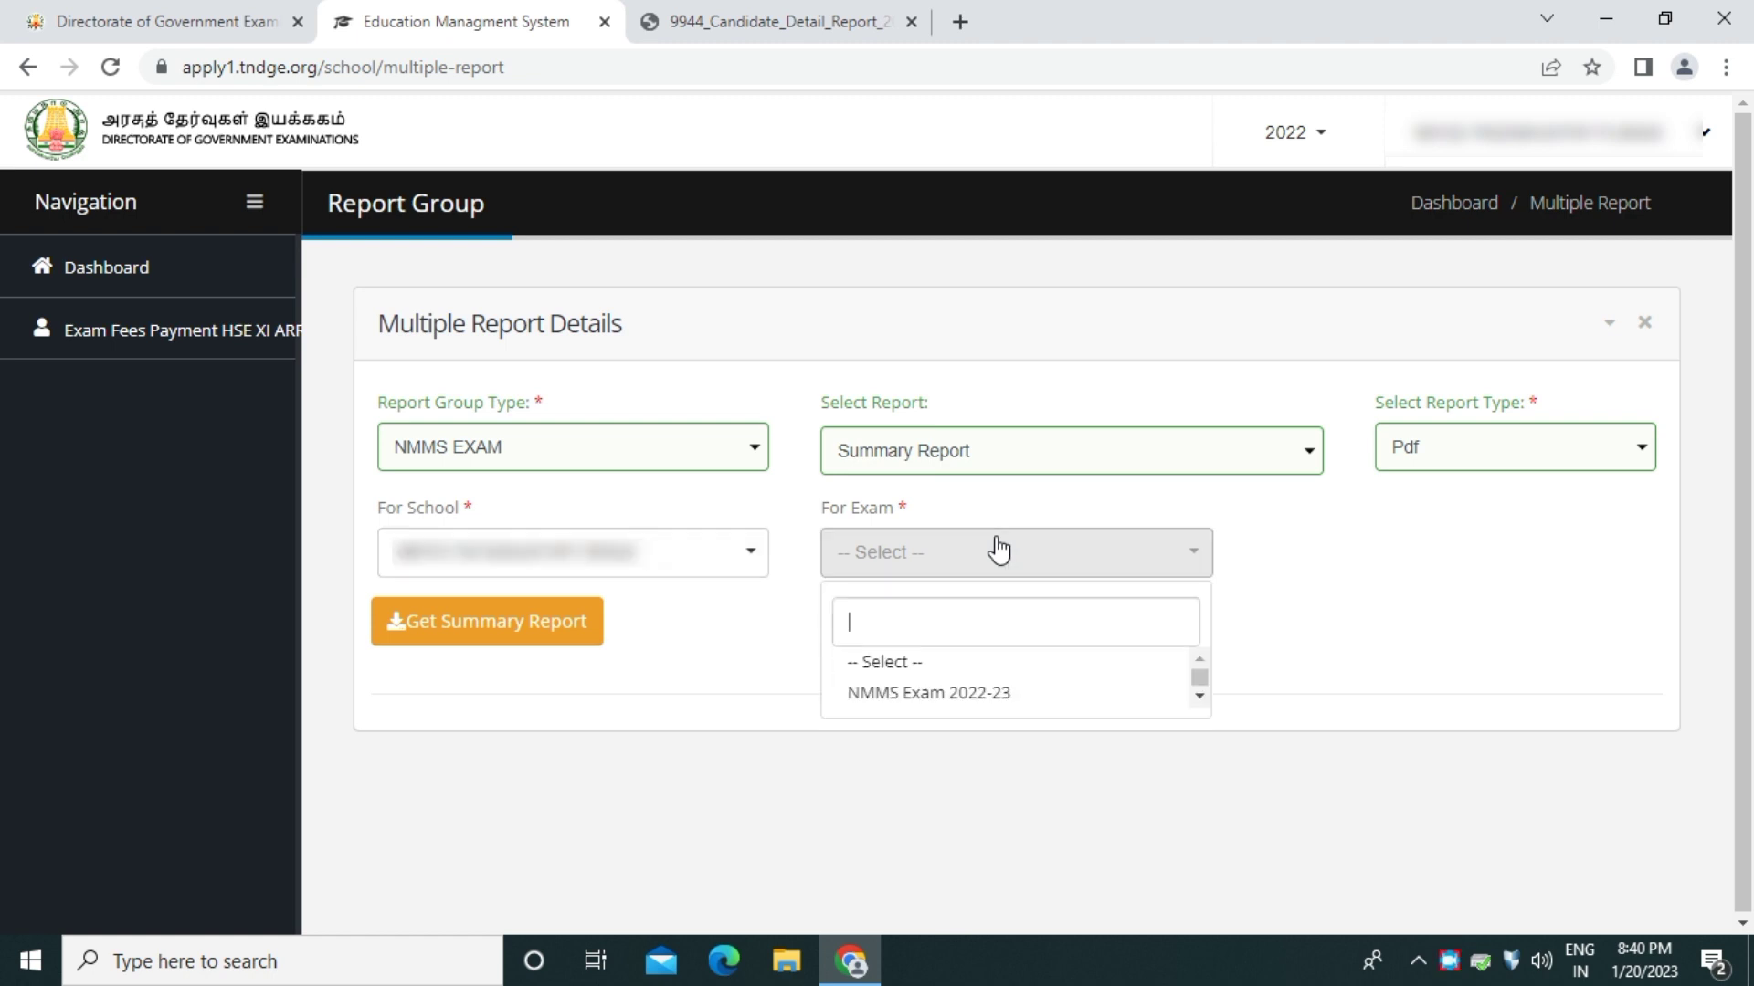
{"action": "left_click", "coordinate": [938, 698]}
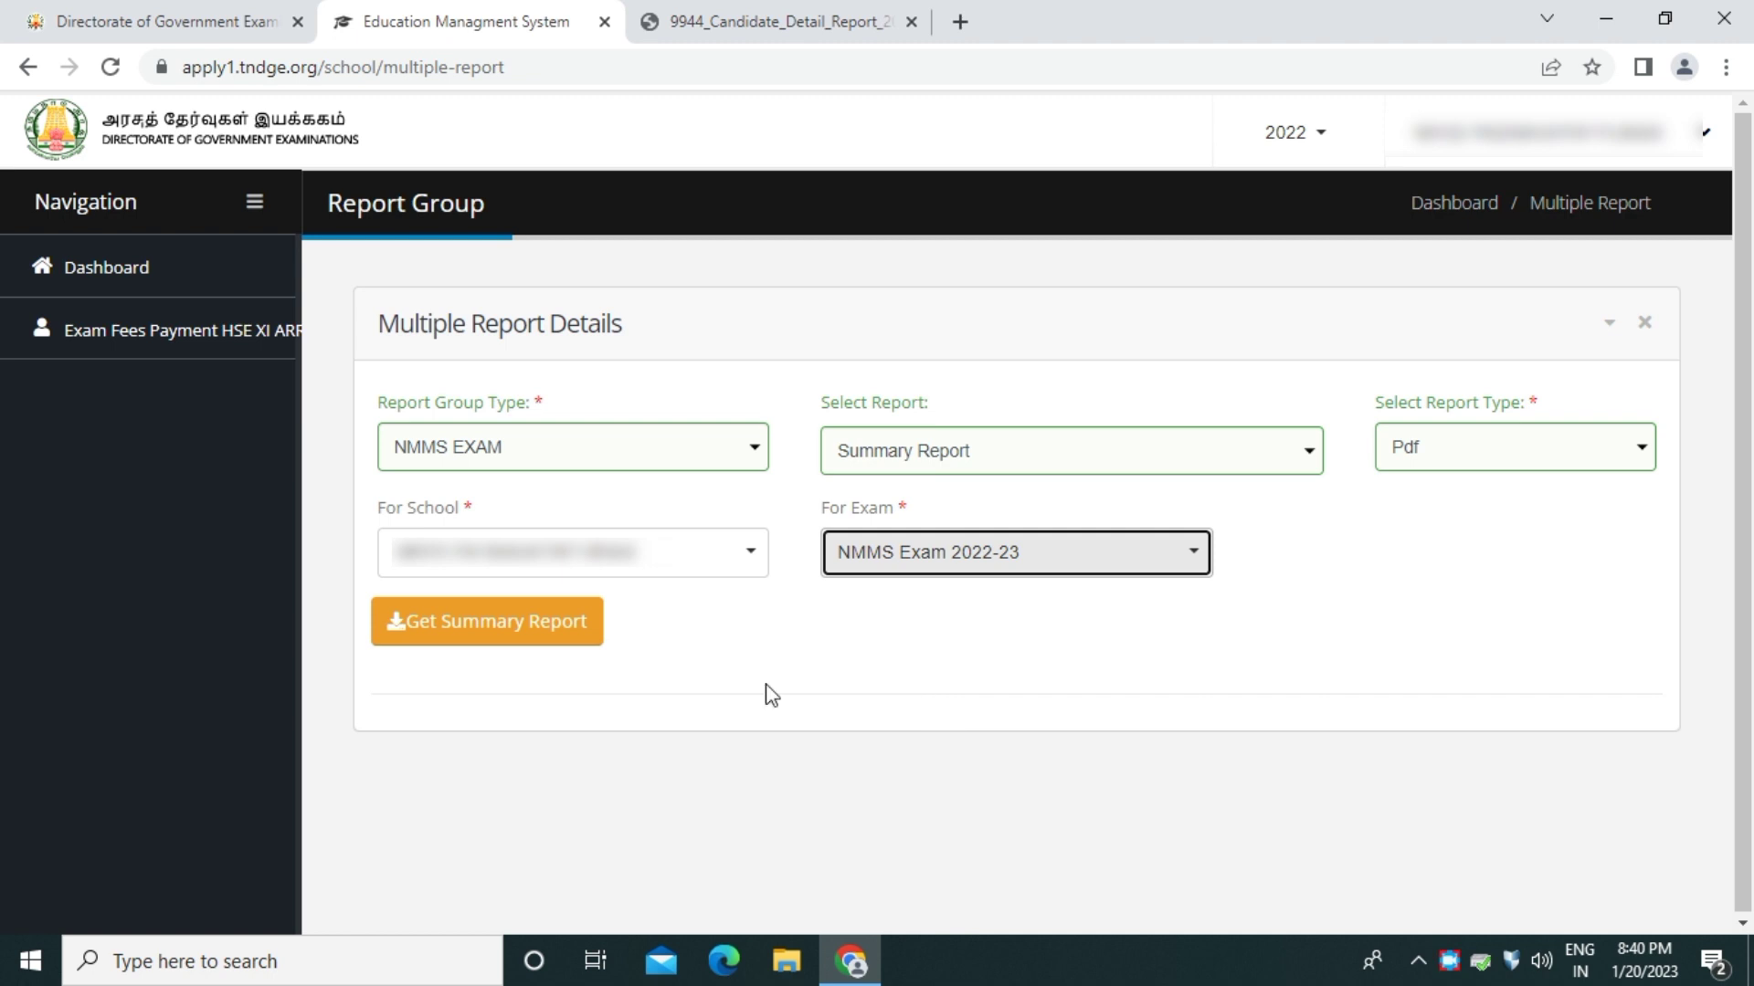
- Generate the summary report, download it and open the downloaded PDF
{"action": "left_click", "coordinate": [484, 626]}
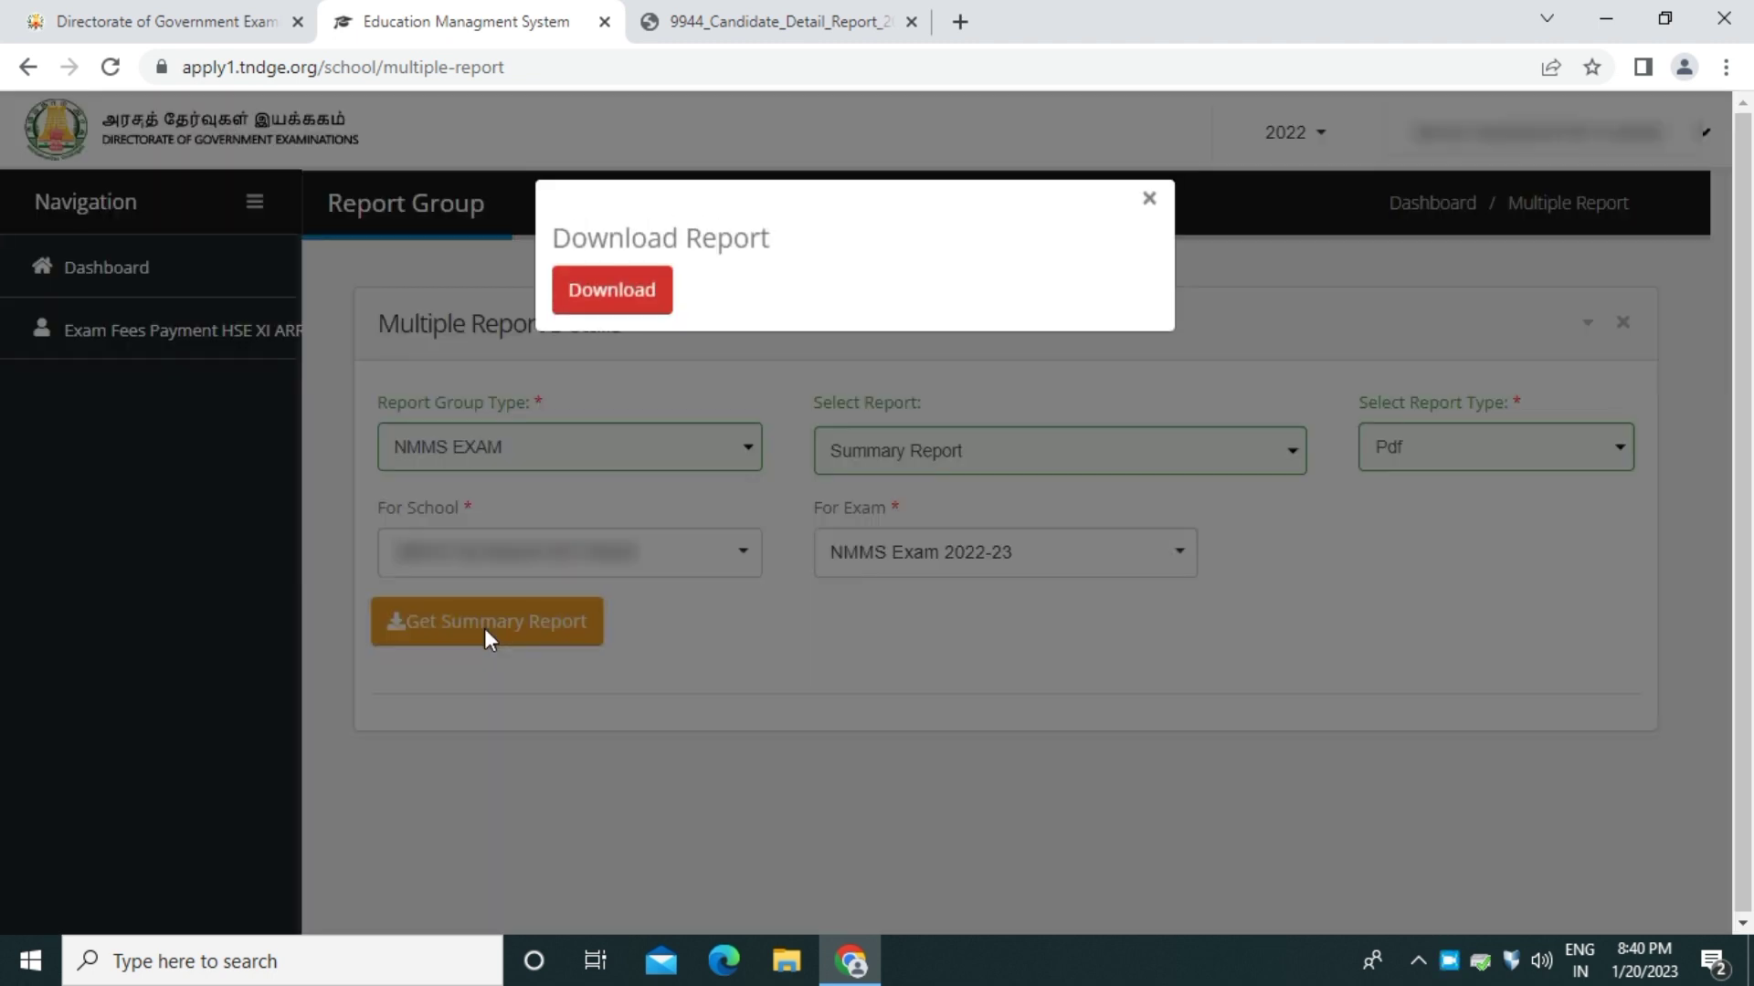
{"action": "left_click", "coordinate": [631, 306]}
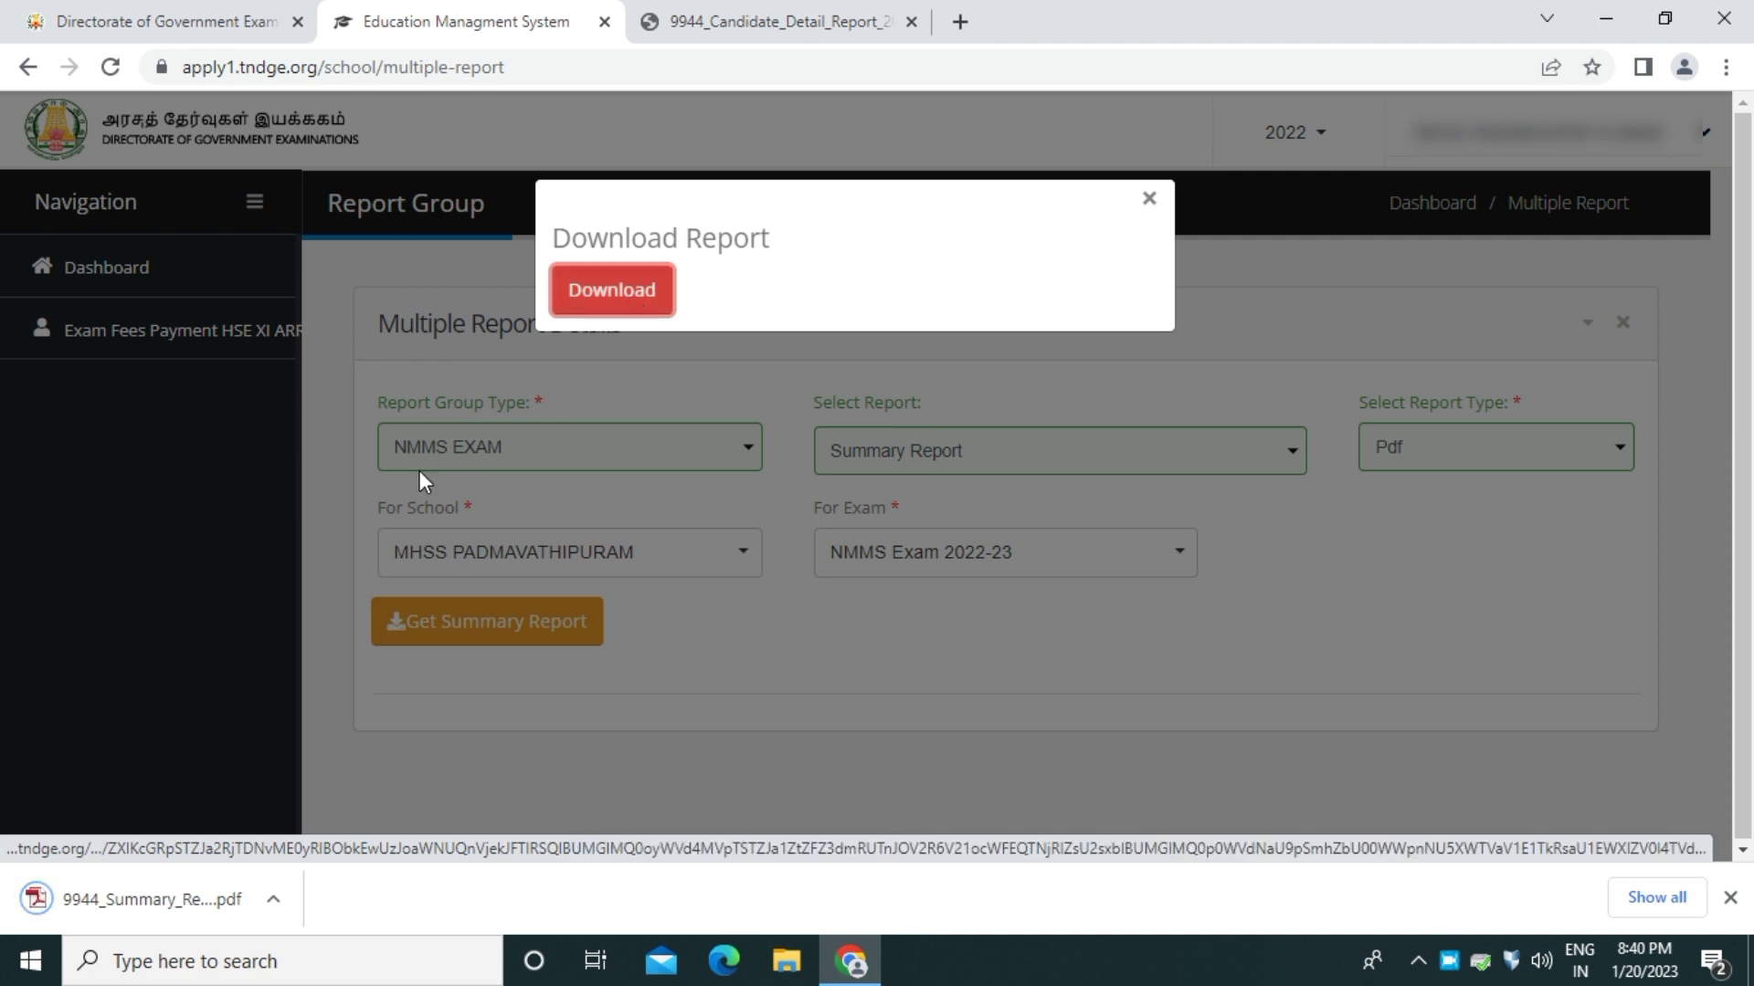
{"action": "left_click", "coordinate": [130, 896]}
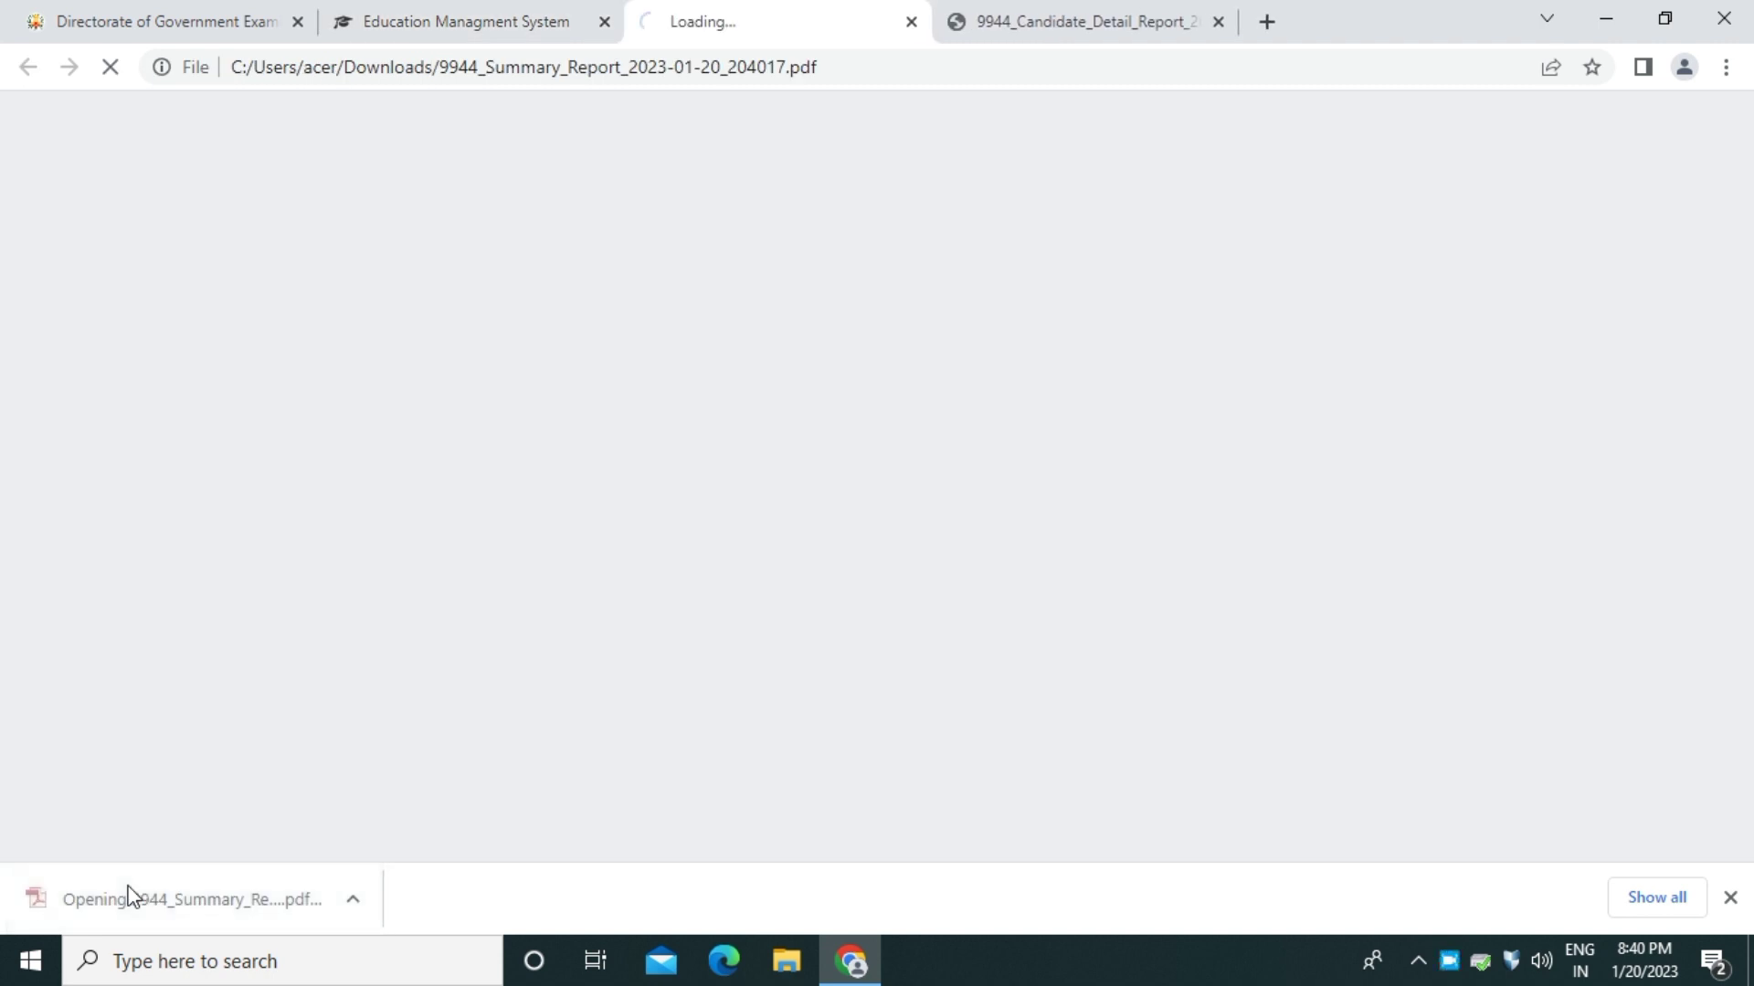